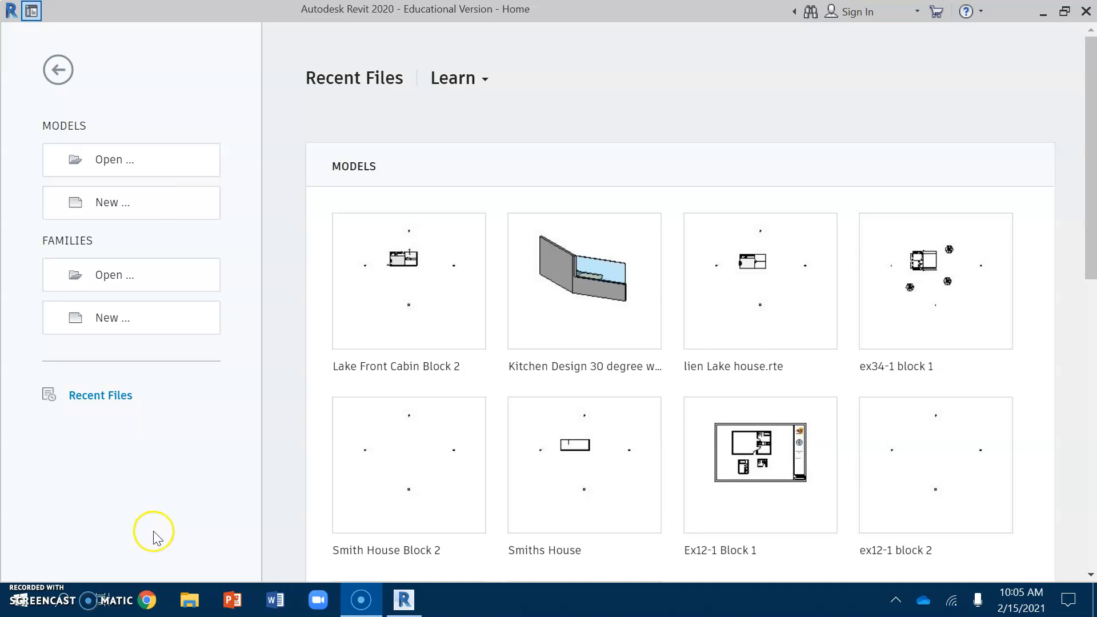
- Start a new project, initially based on the Architectural Template, and open the chooser for a custom template file
click(131, 214)
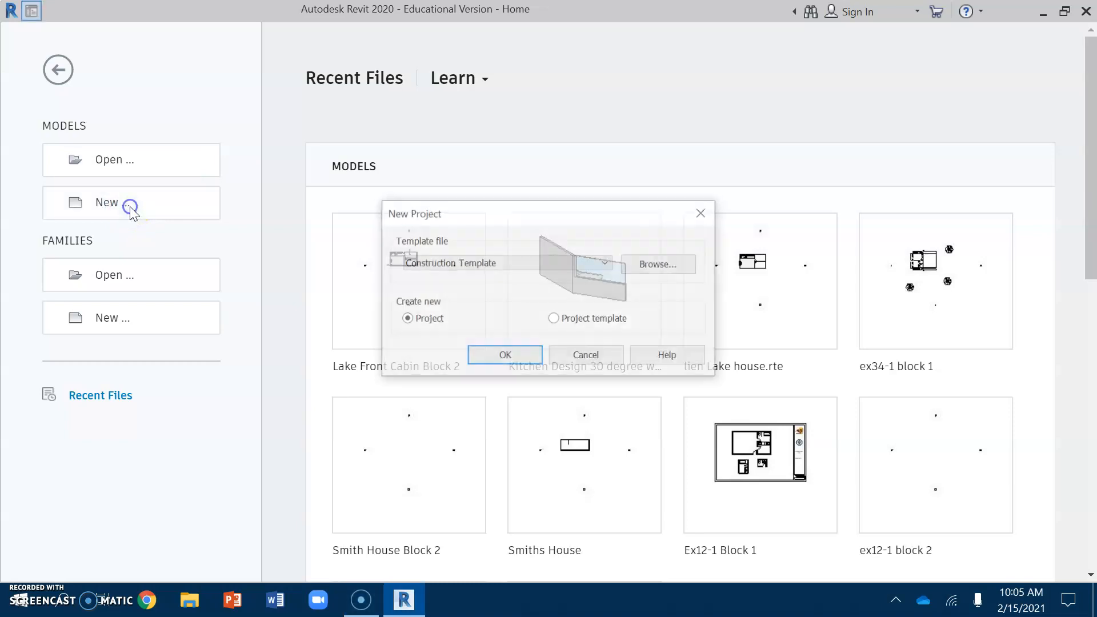
click(485, 265)
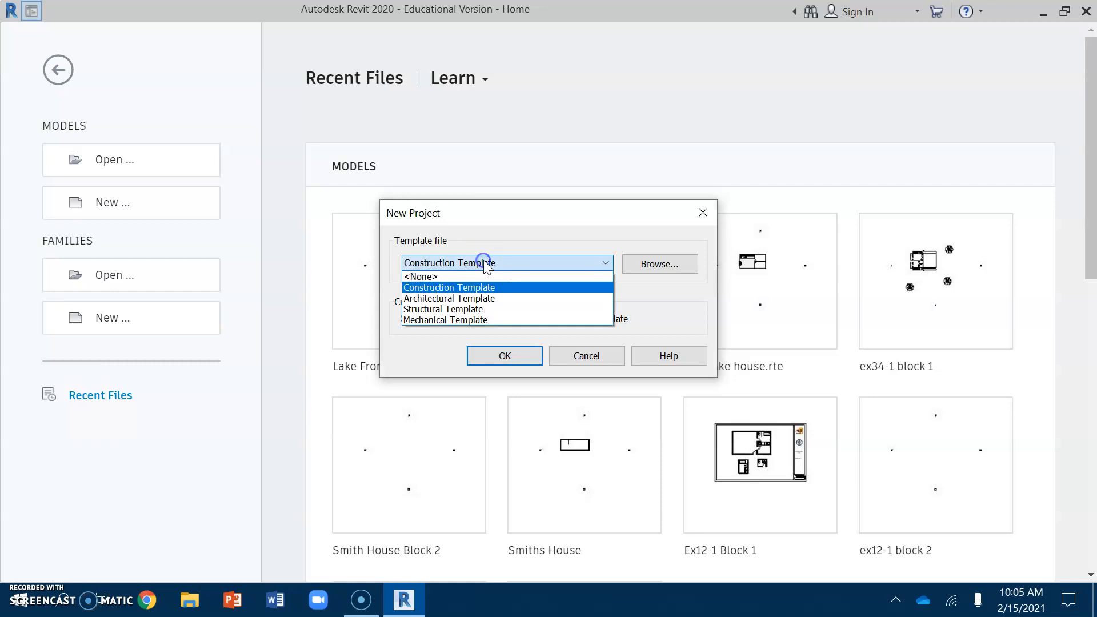
click(490, 298)
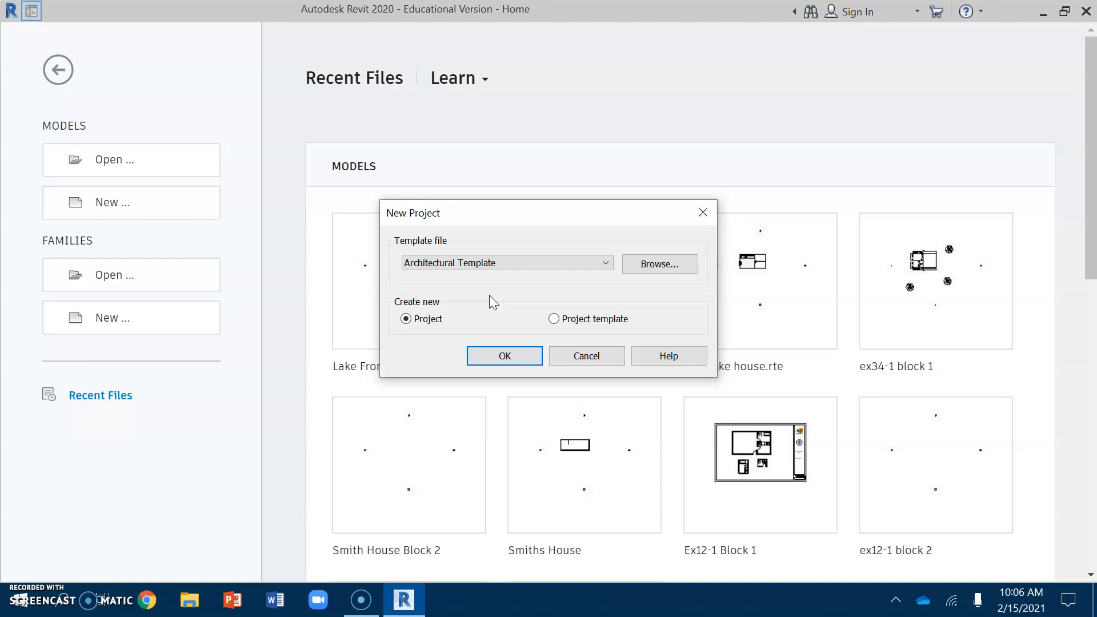
click(660, 271)
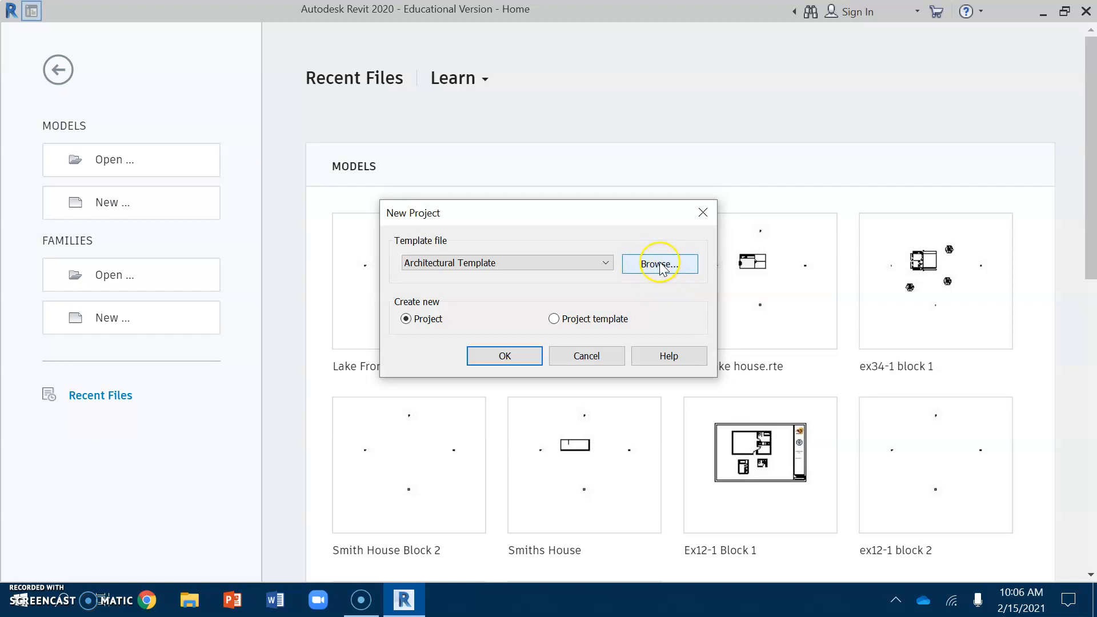
click(655, 270)
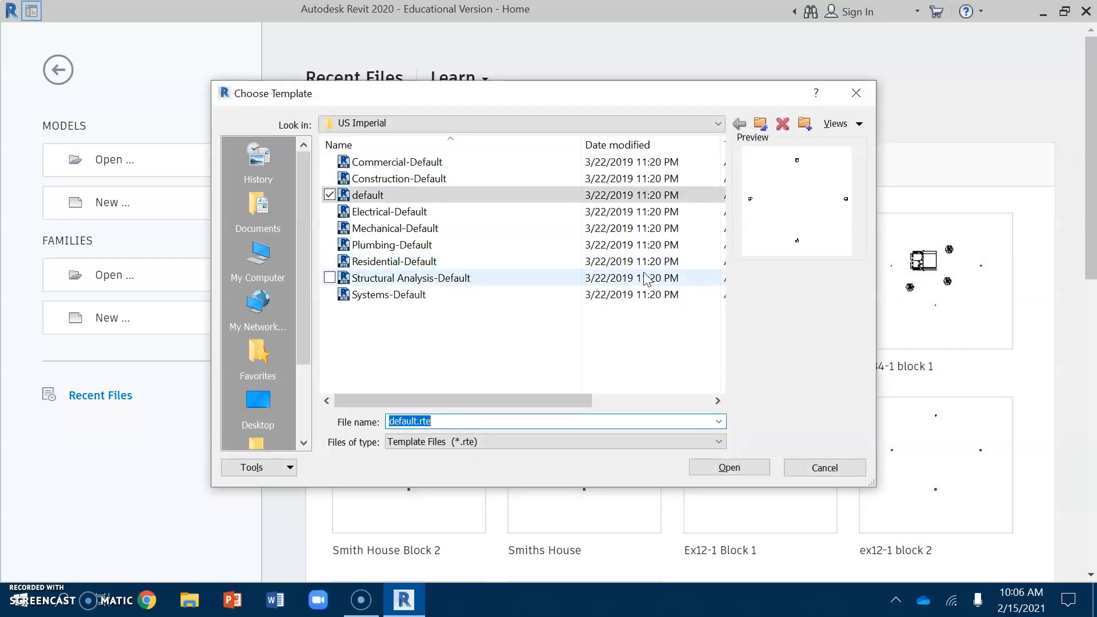
- Look through the Documents folder and This PC for the custom template file
click(260, 205)
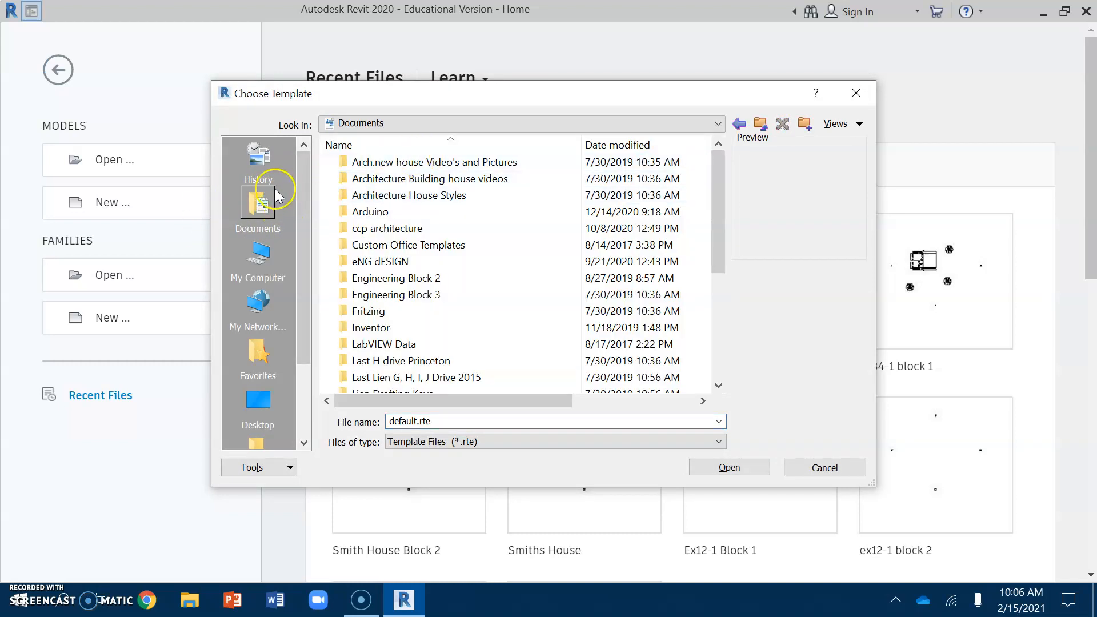
click(428, 125)
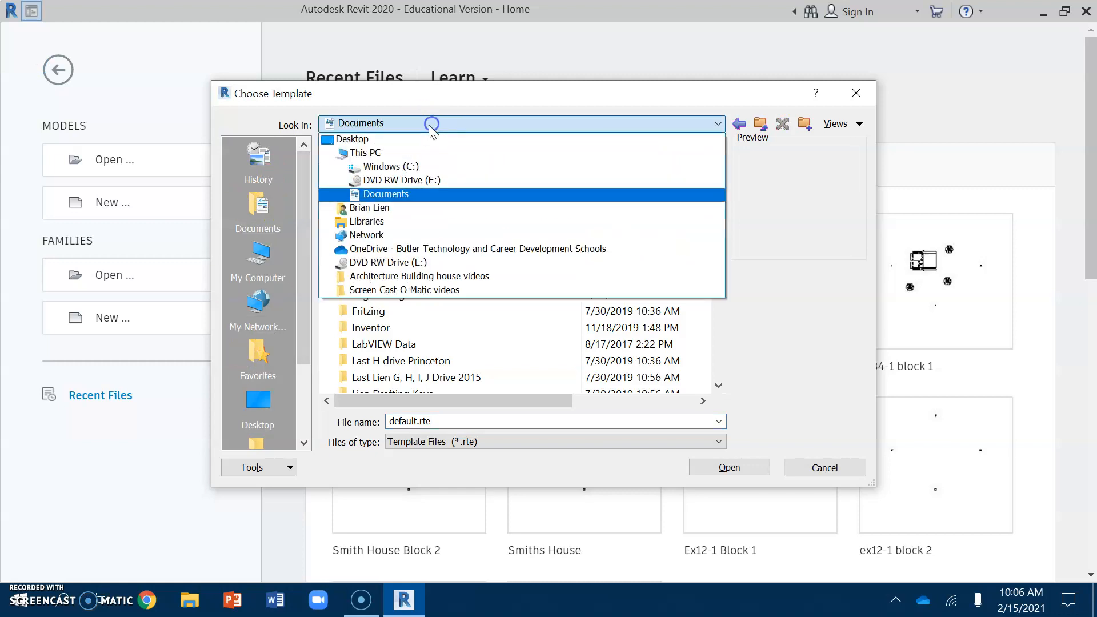
click(368, 154)
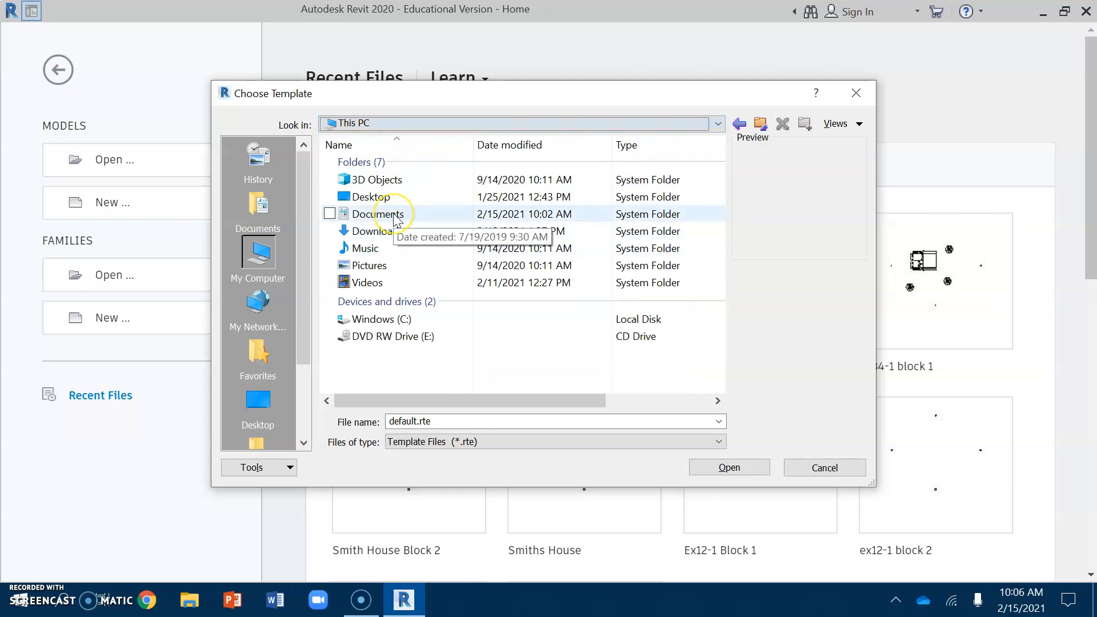
click(394, 219)
double_click(395, 216)
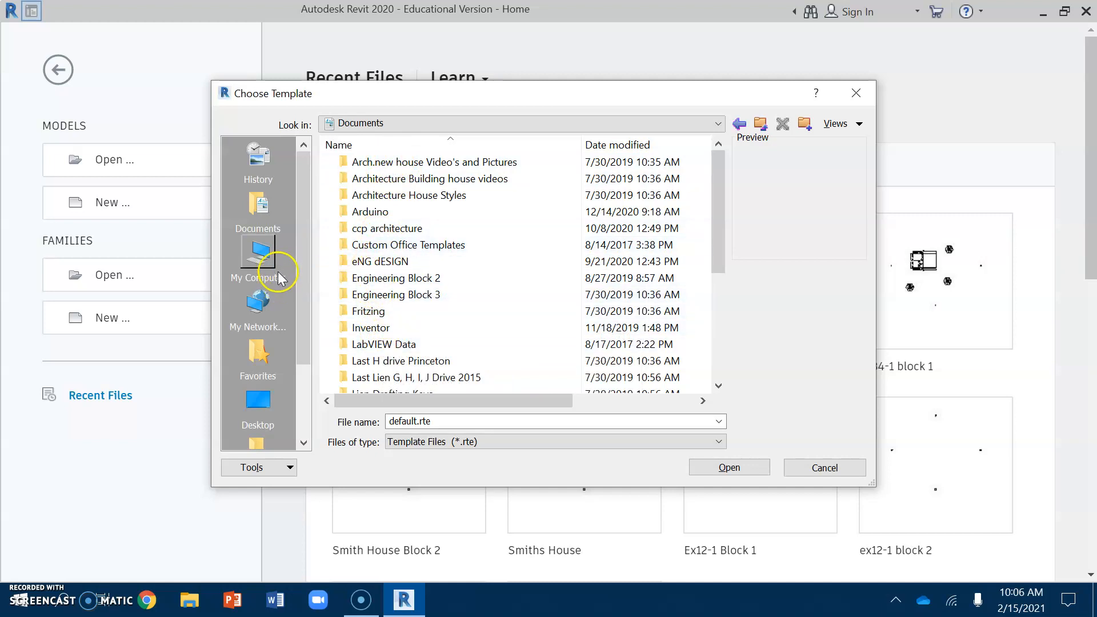
scroll(267, 280, down, 2)
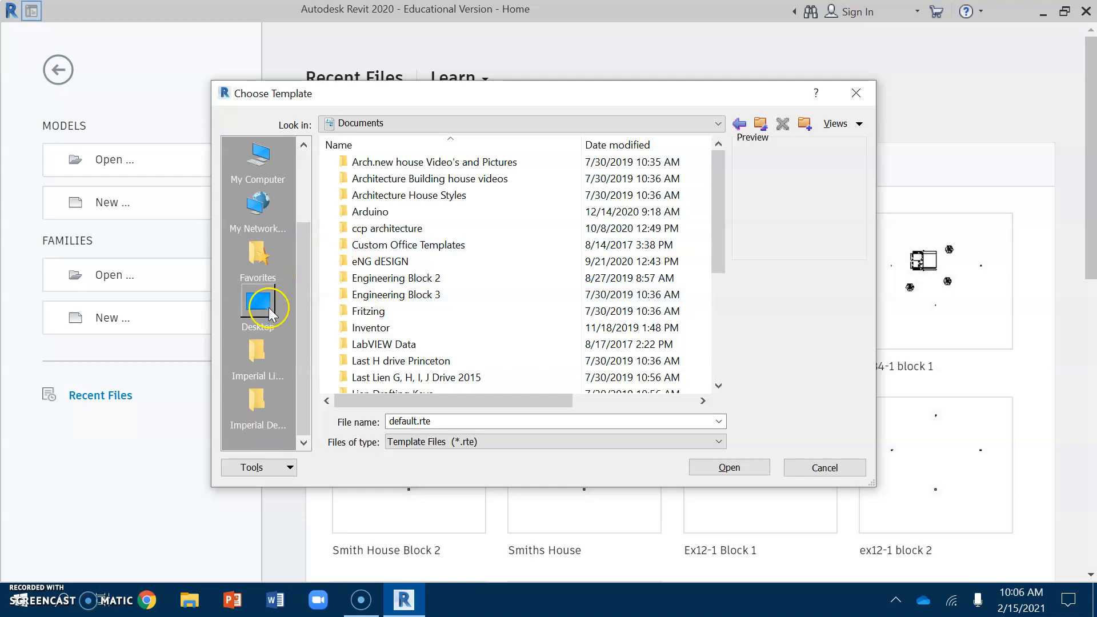
scroll(290, 343, up, 2)
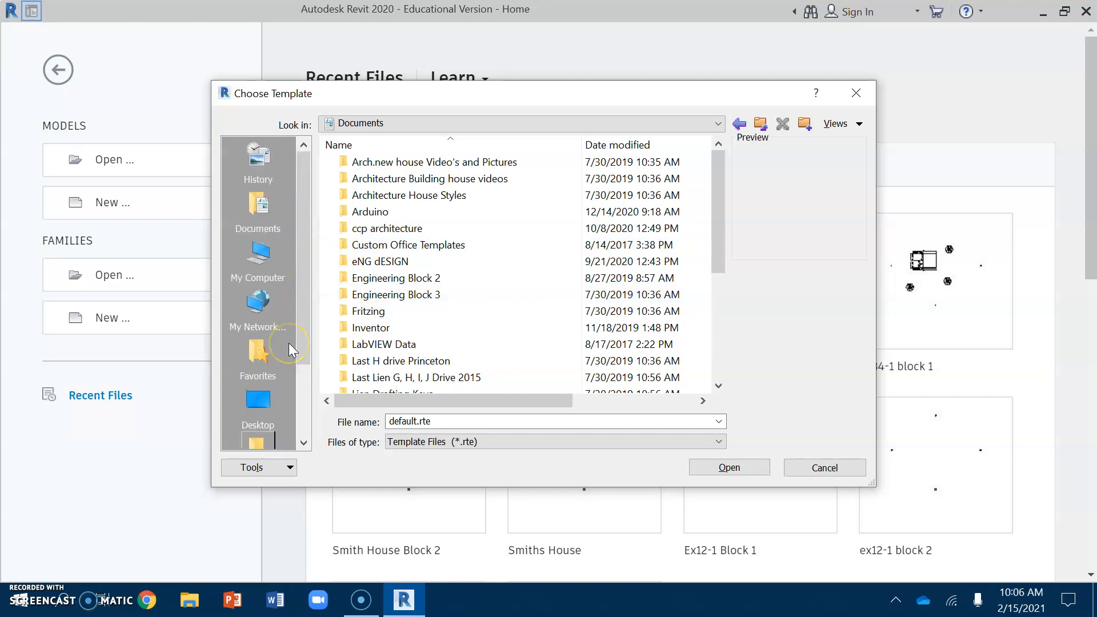
- Create the project from the Ross_Title_Block_Ranch.rte template stored in the Downloads folder of This PC
click(399, 123)
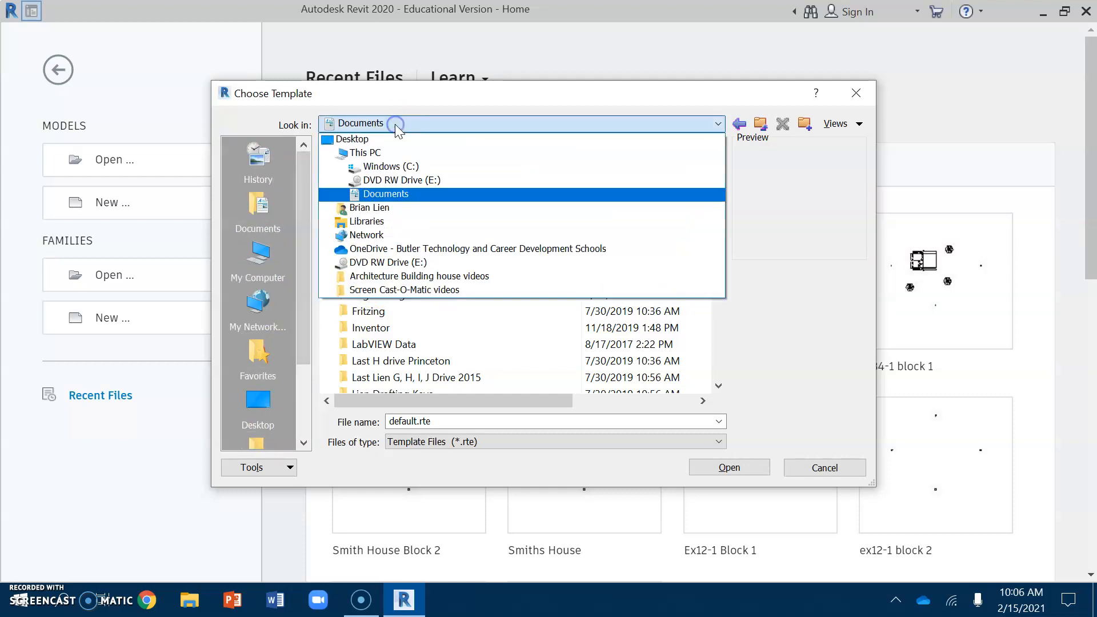
click(371, 149)
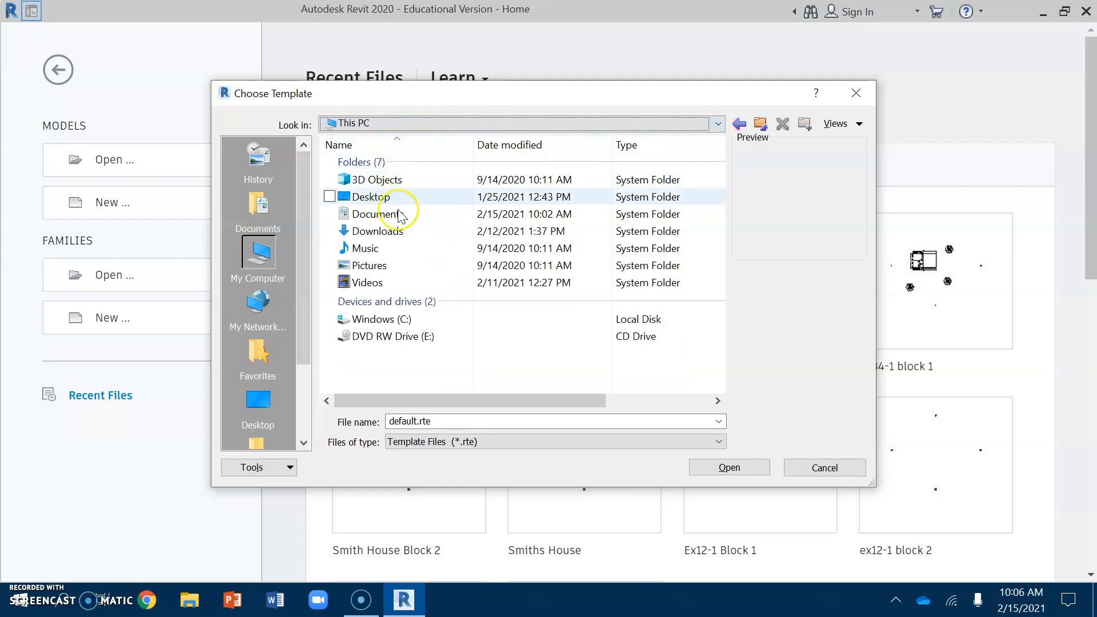
click(373, 231)
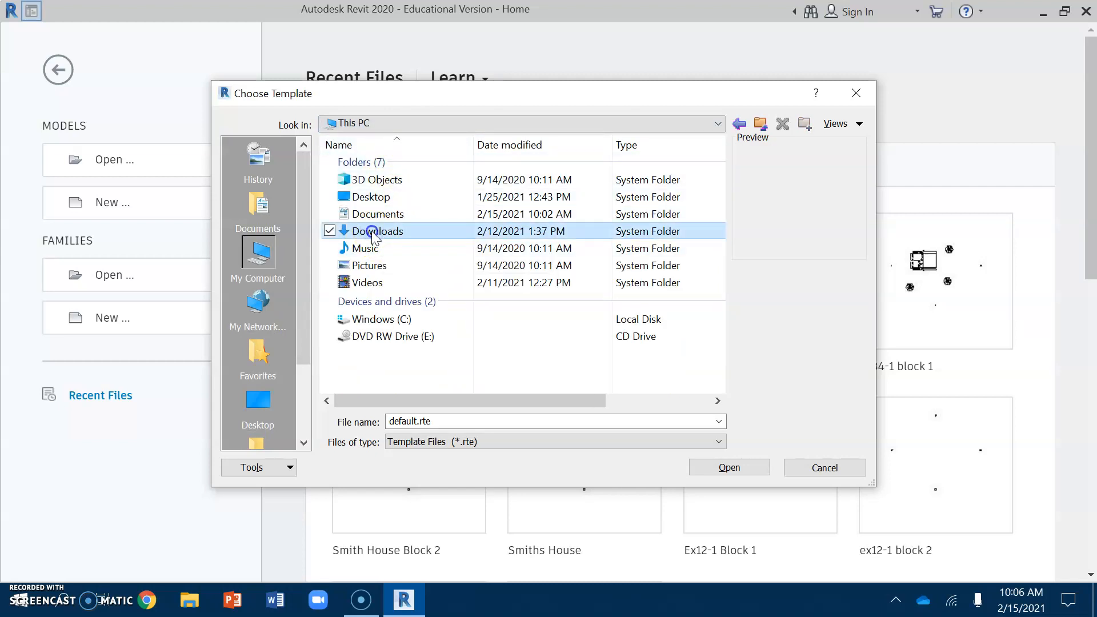
double_click(373, 231)
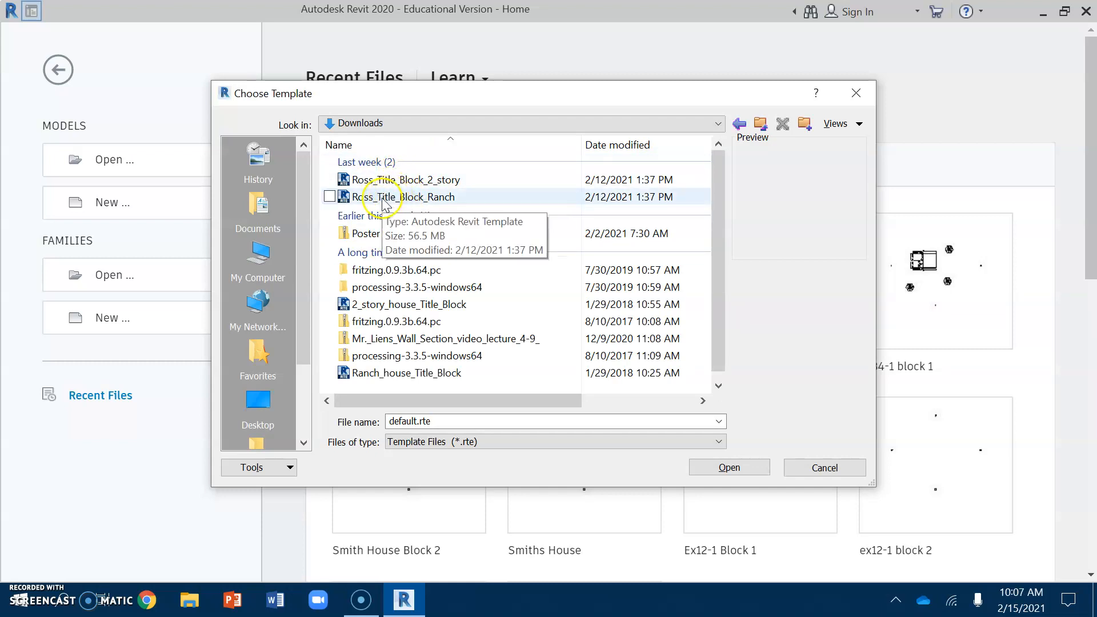
click(382, 198)
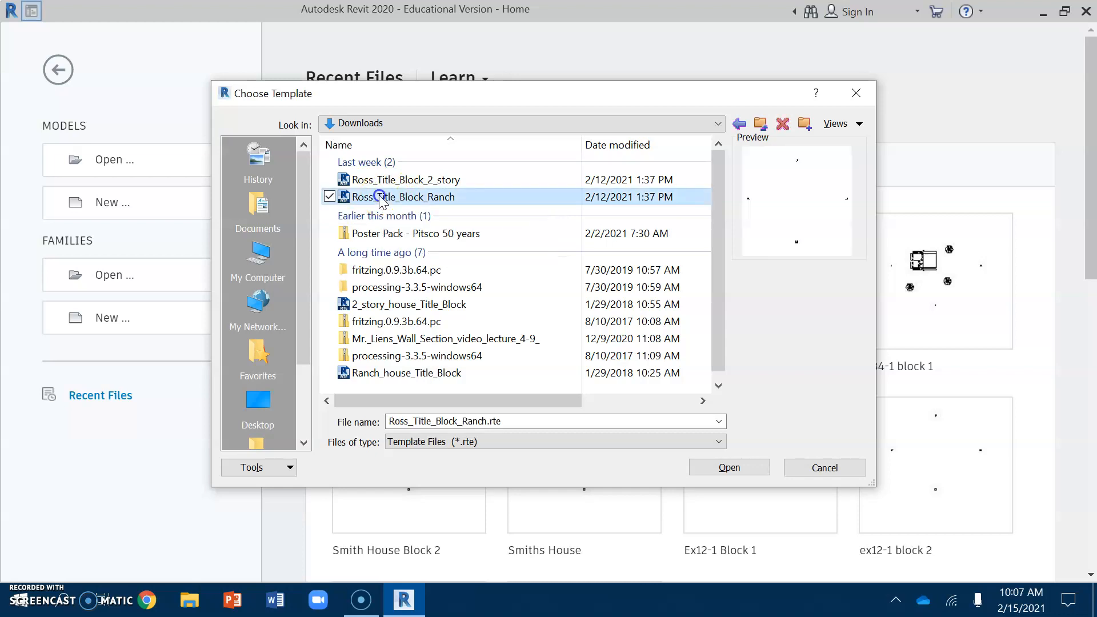
click(729, 467)
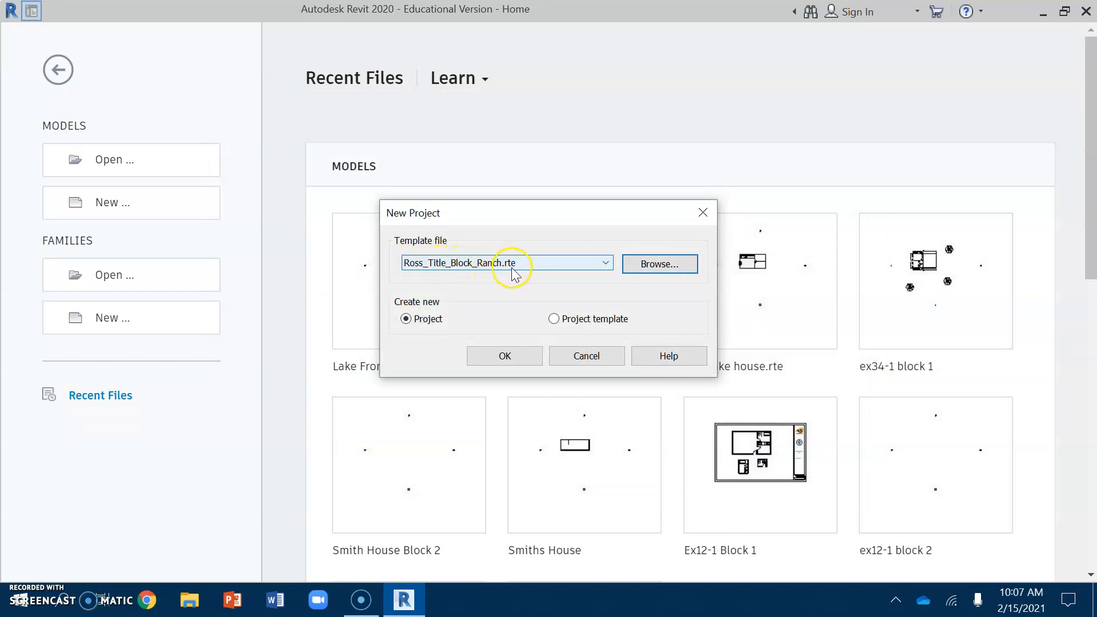
click(504, 360)
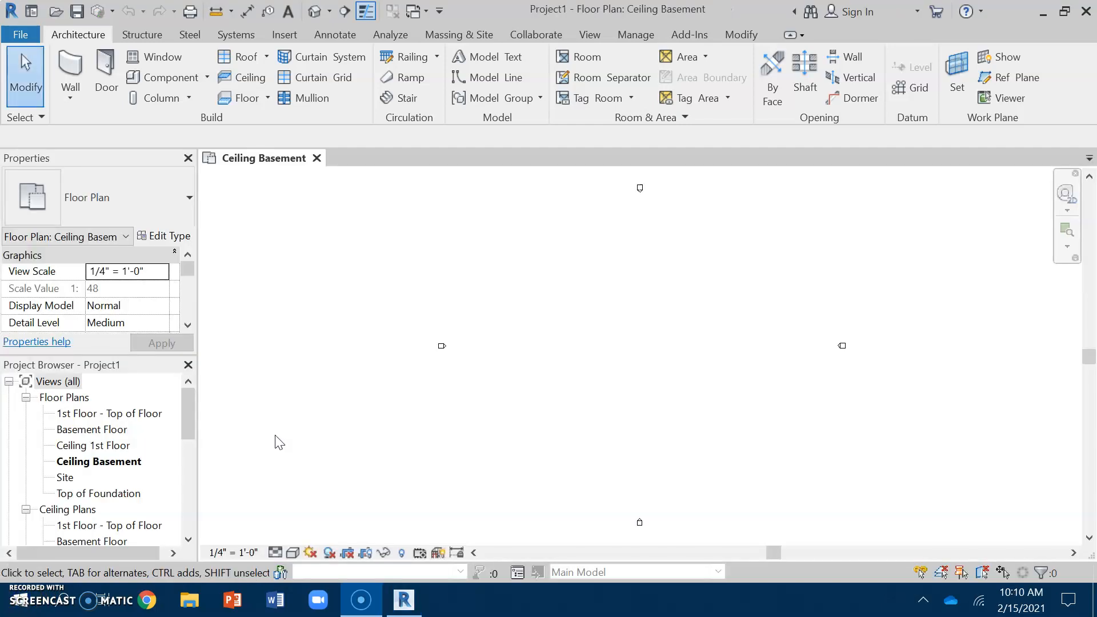
- Open the 1st Floor - Top of Floor floor plan and close the Ceiling Basement view
click(280, 430)
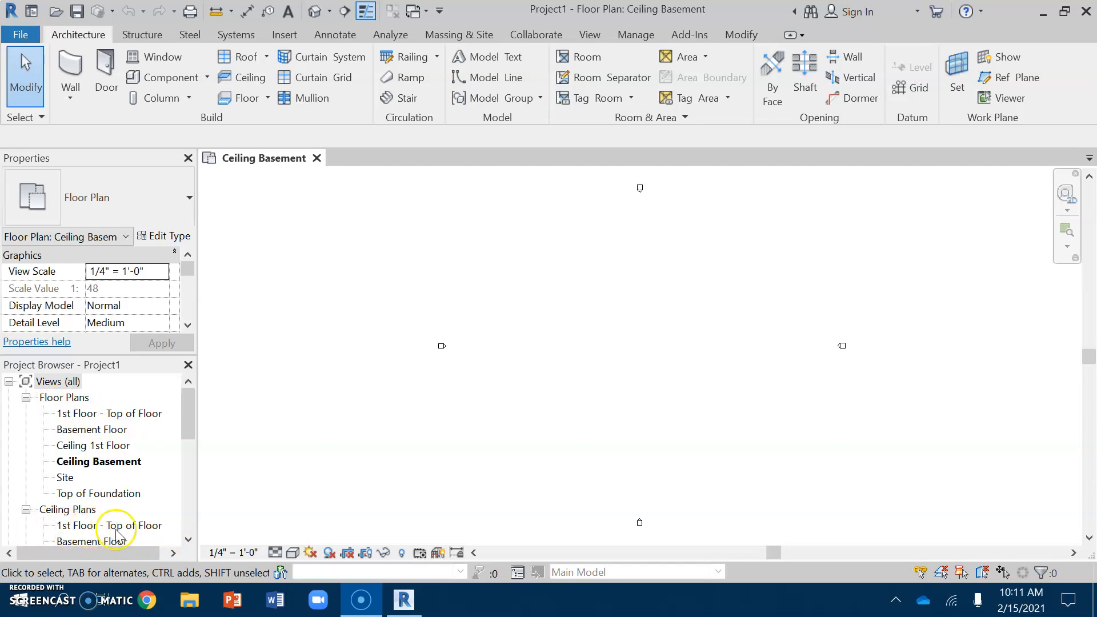
click(96, 415)
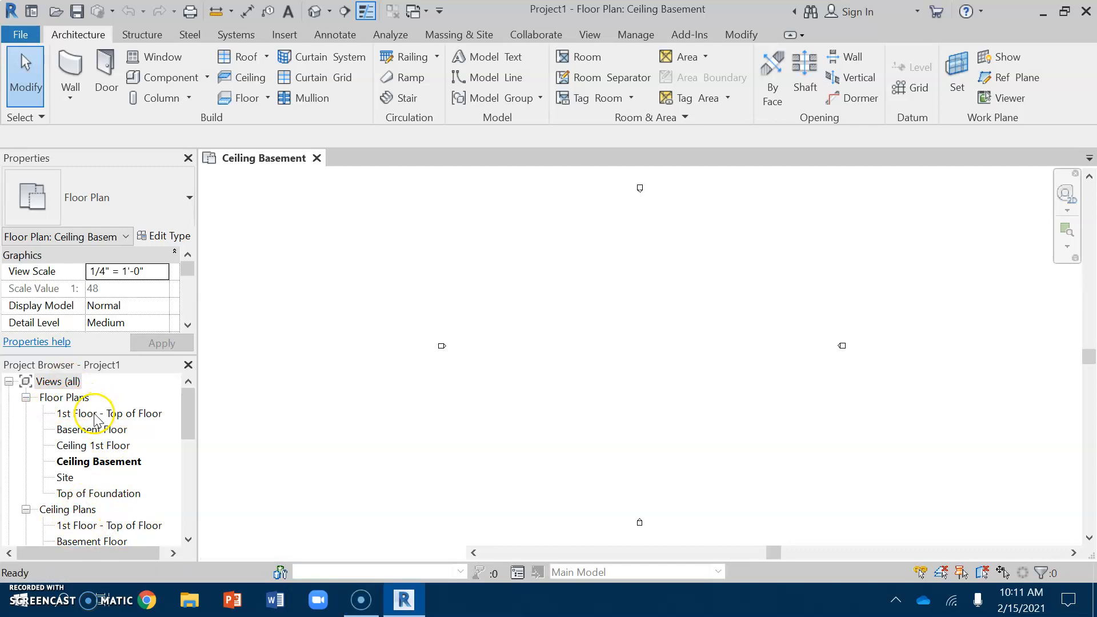
double_click(96, 415)
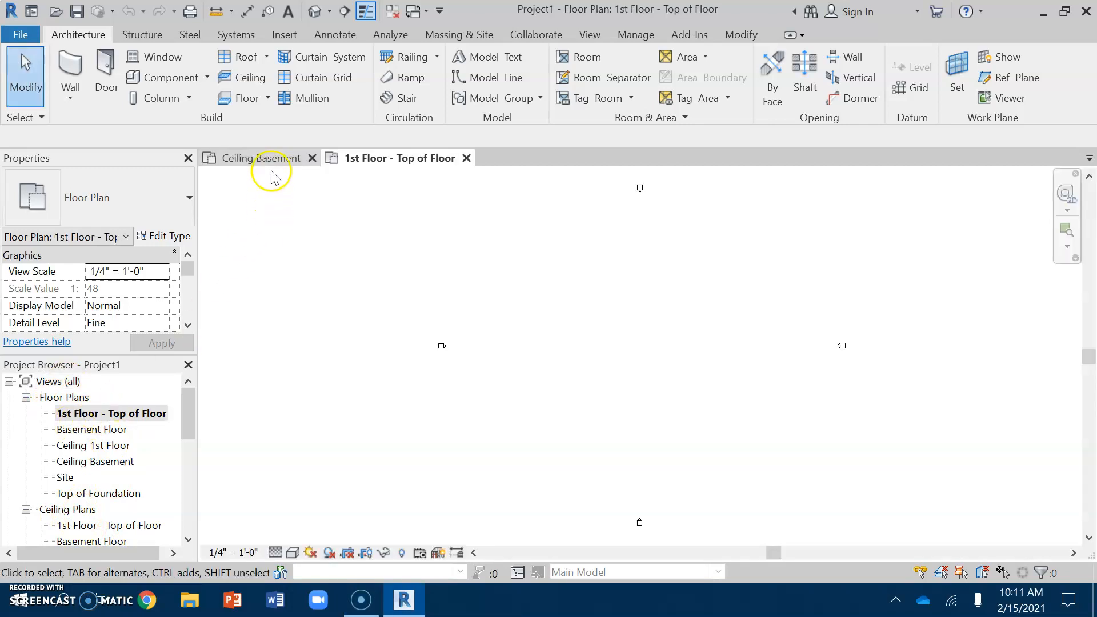
click(312, 159)
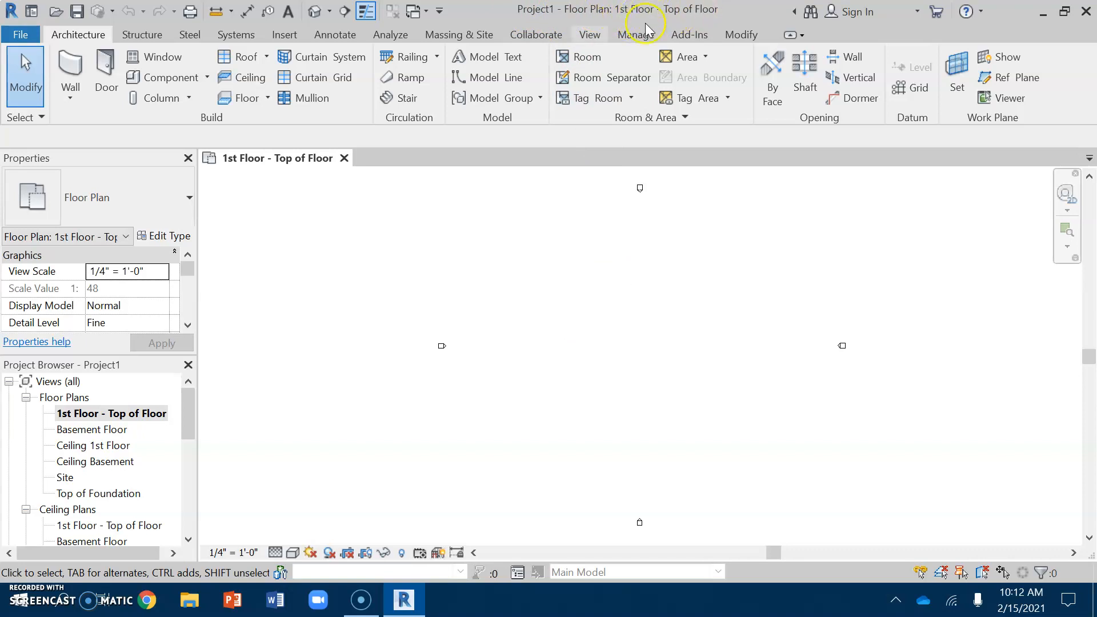
- Start saving the current model under a new name as a Revit project file
click(9, 11)
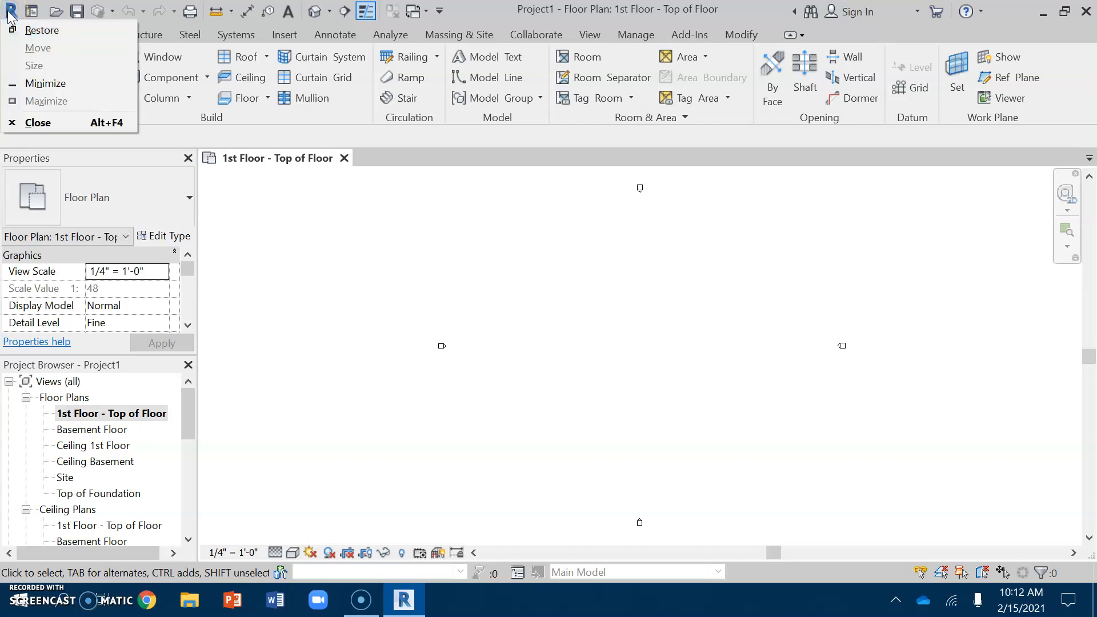
click(341, 262)
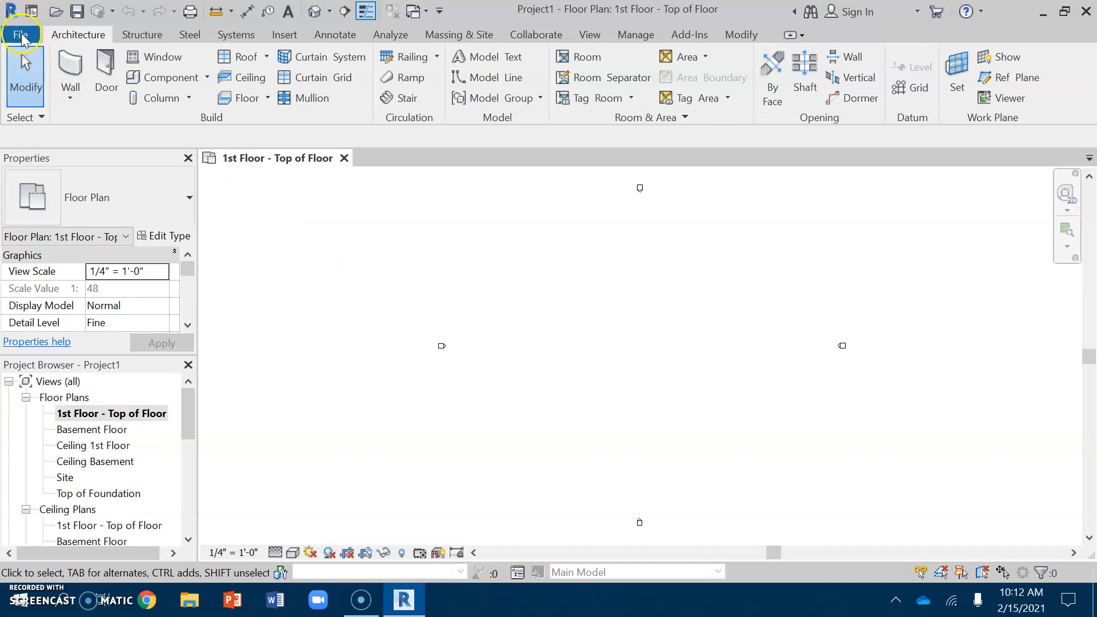
click(21, 36)
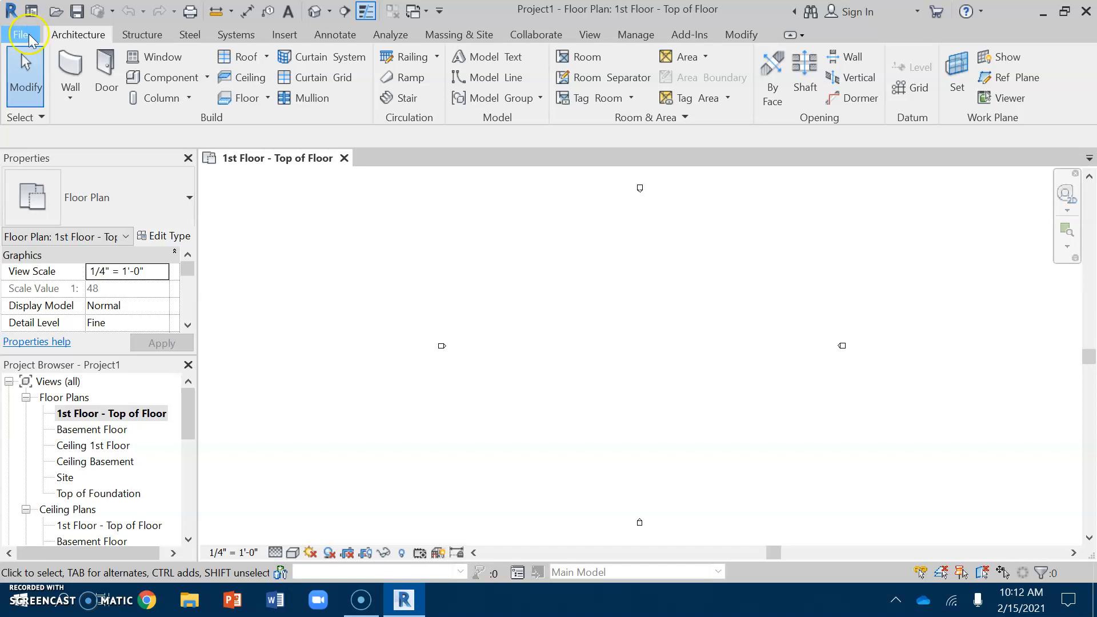
click(21, 35)
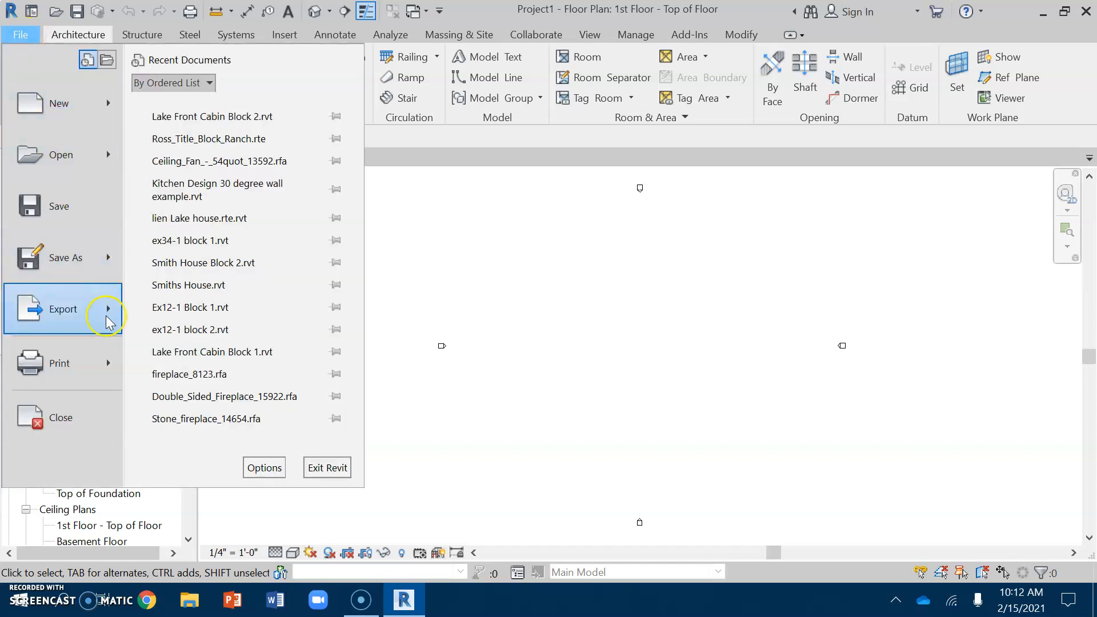
mouse_move(84, 262)
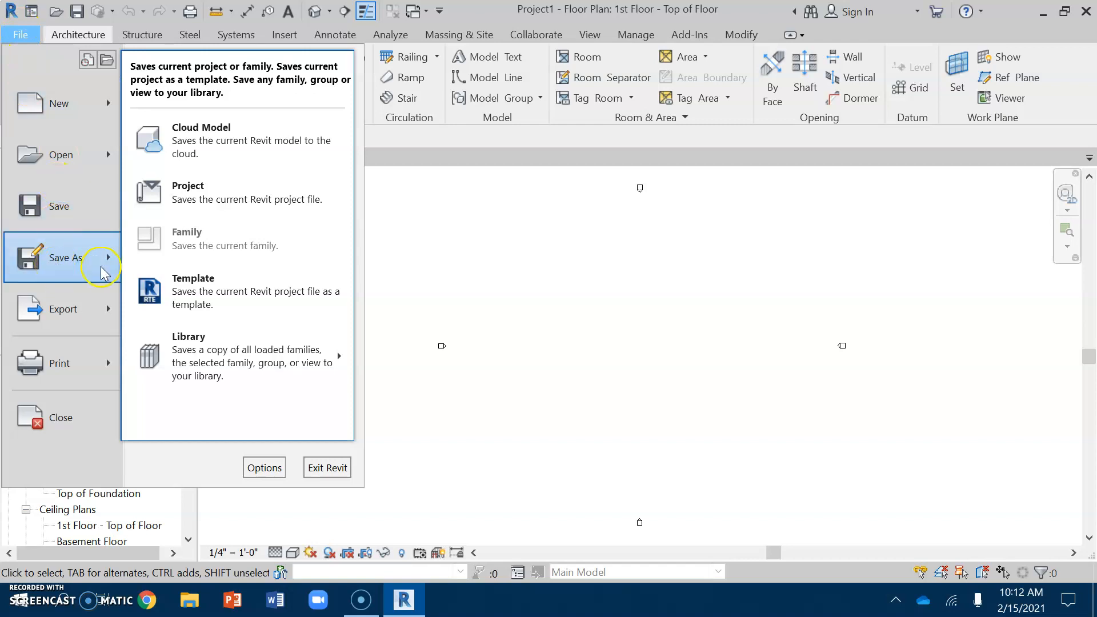
click(191, 190)
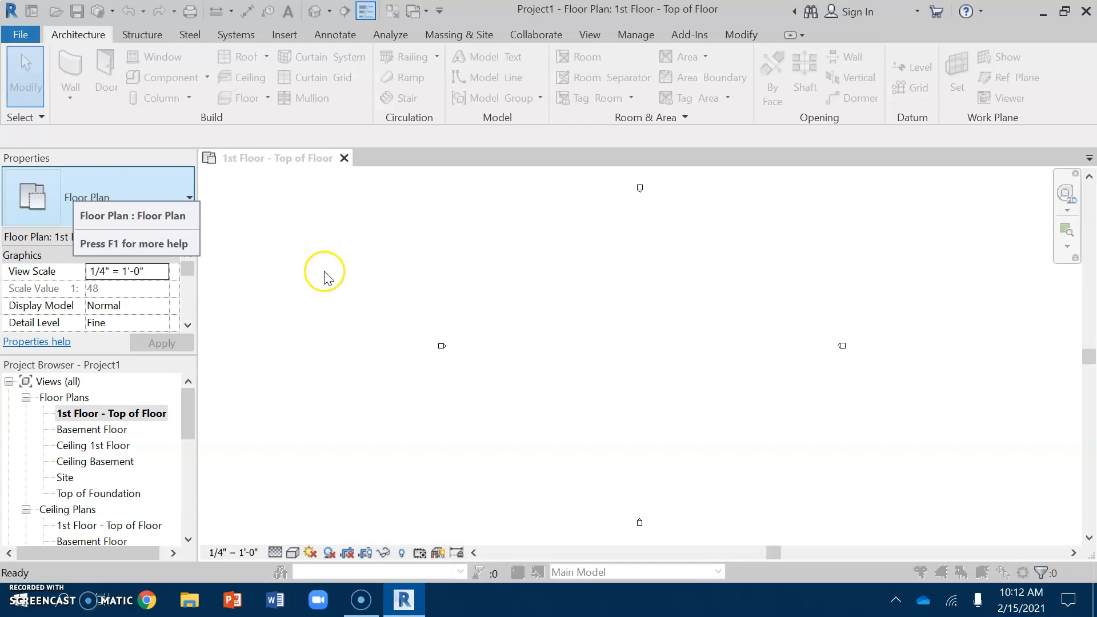
- Look through the Documents folder and This PC for a place to save the project, and select the Desktop folder
click(359, 127)
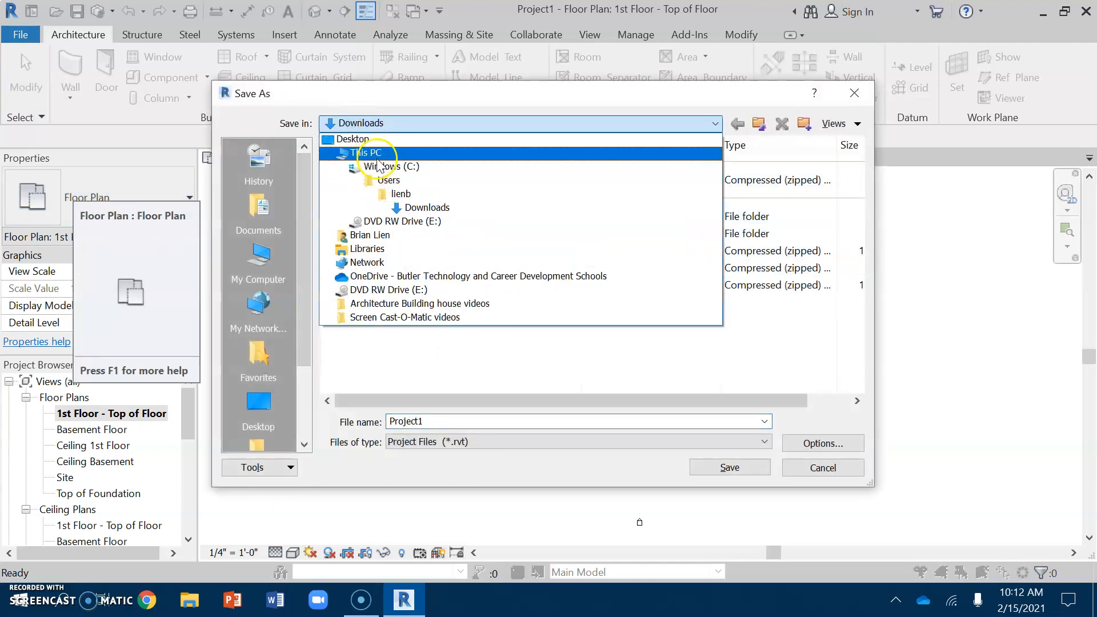
click(256, 210)
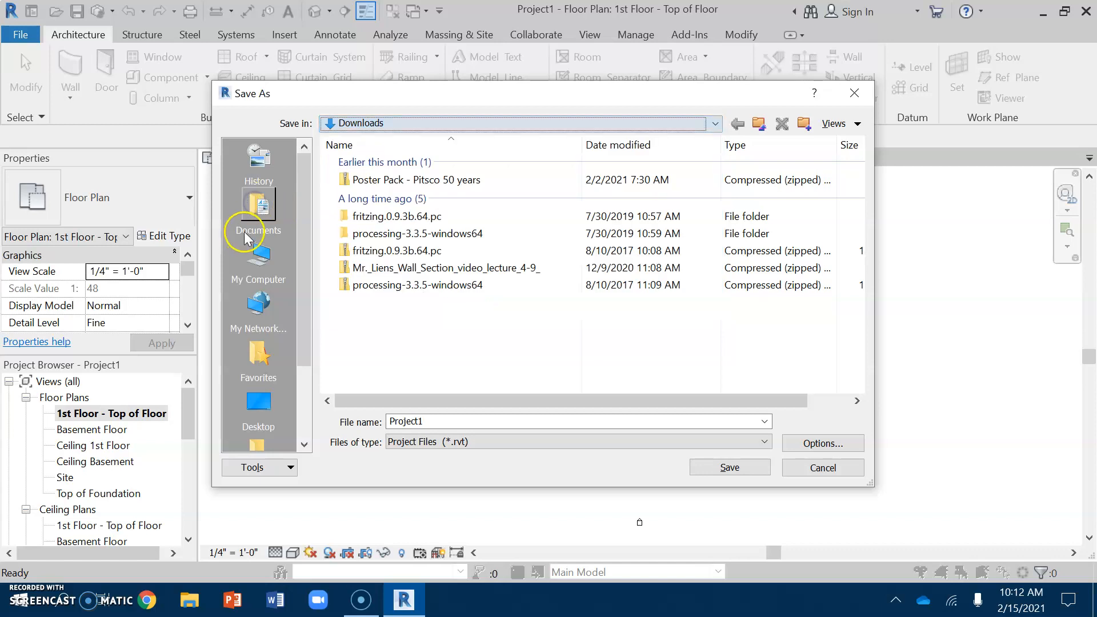
click(257, 208)
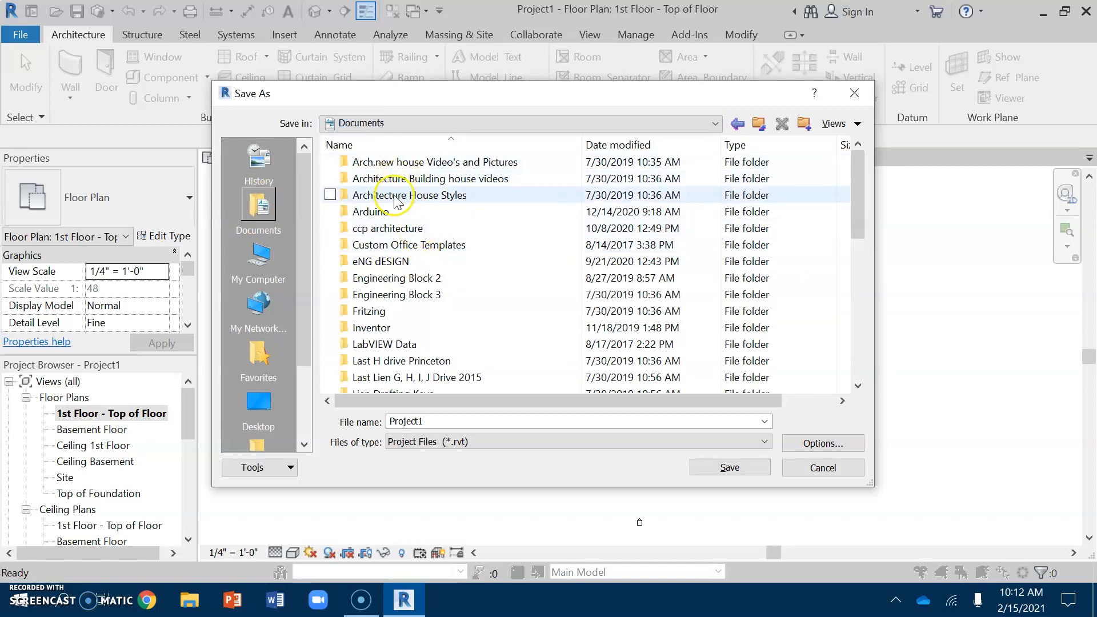
scroll(394, 201, down, 4)
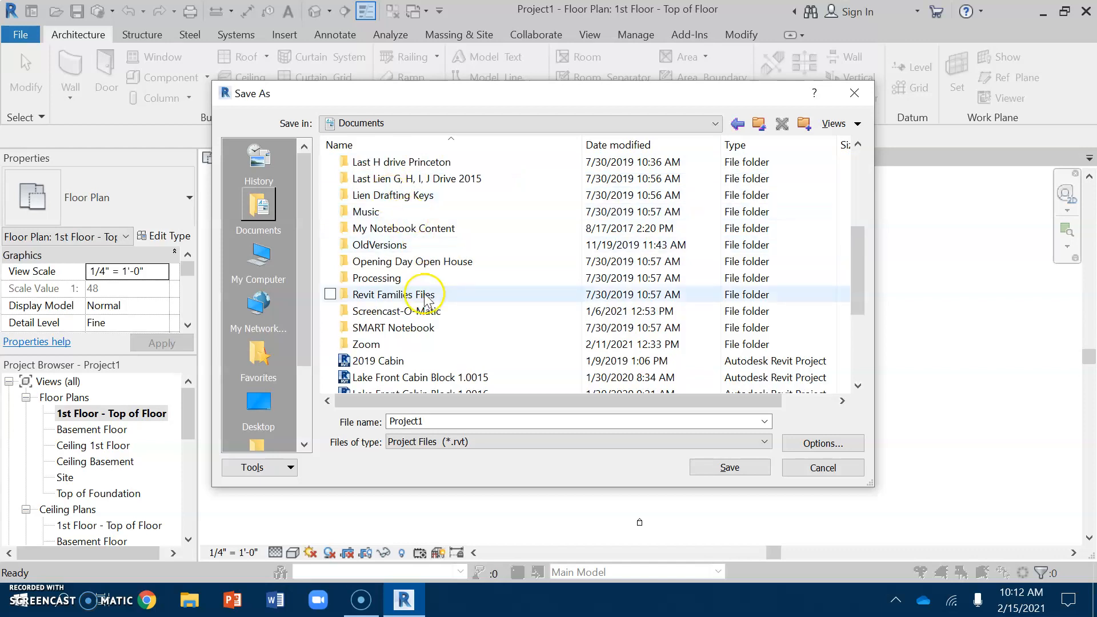
scroll(426, 300, up, 4)
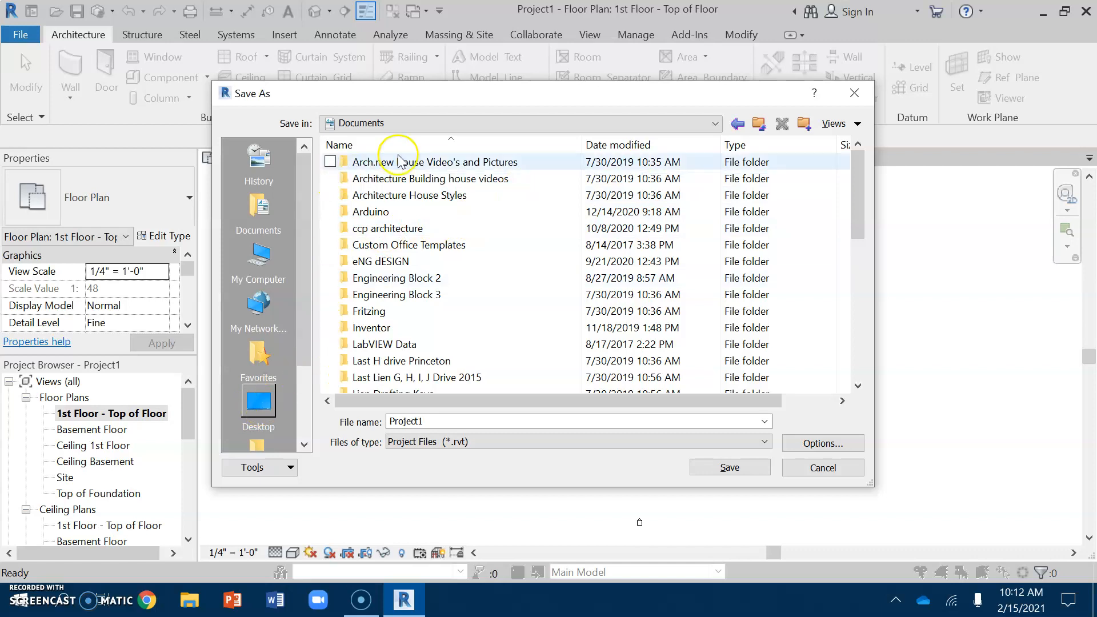
click(392, 121)
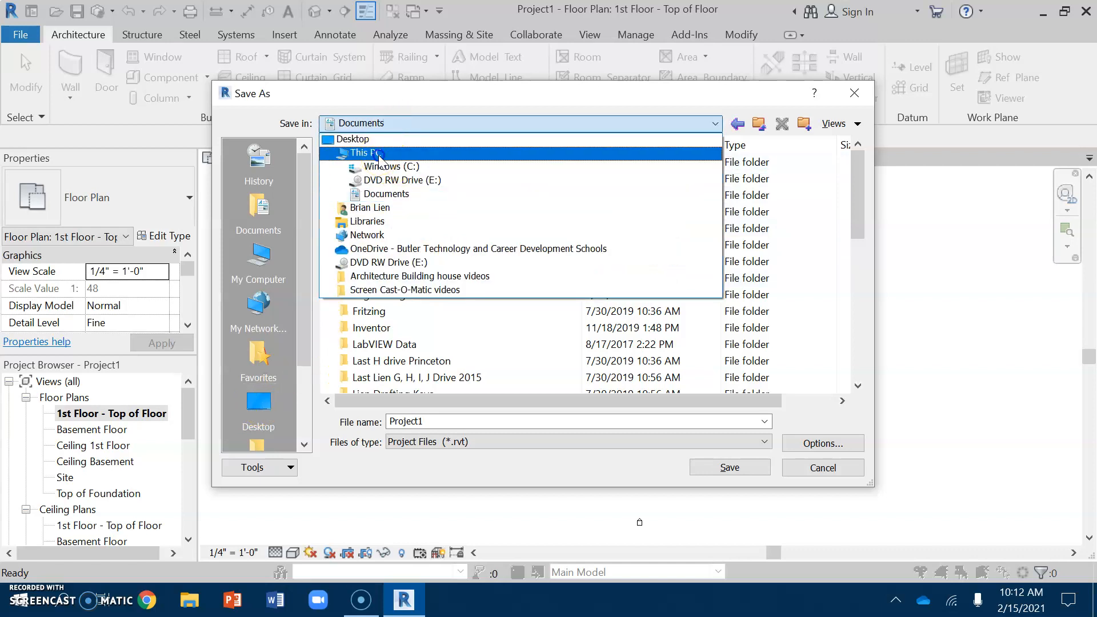
click(379, 154)
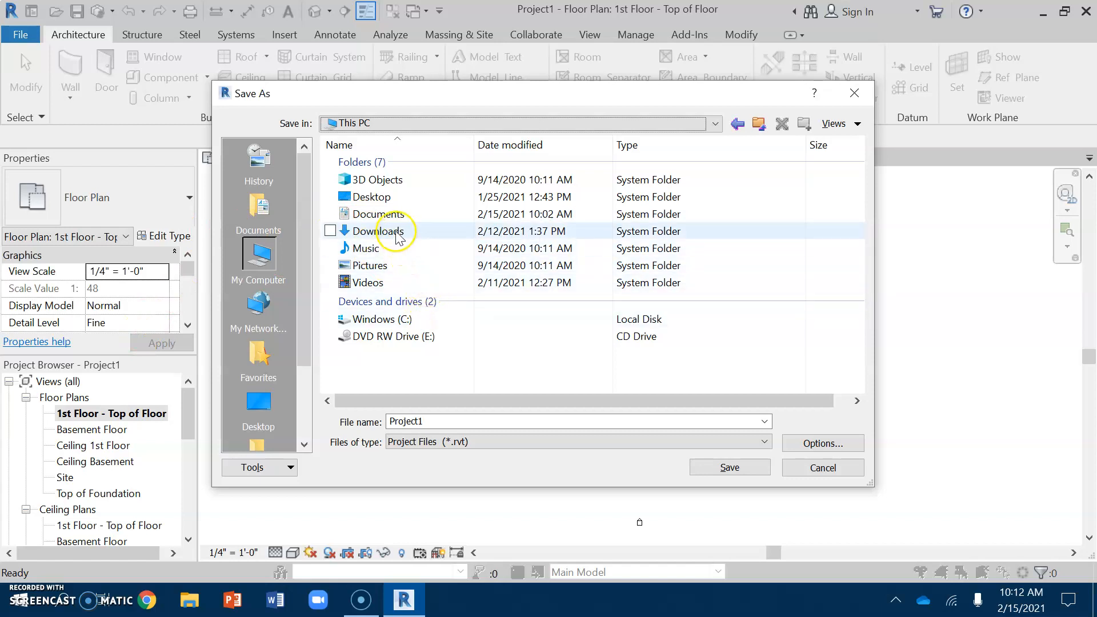
click(372, 198)
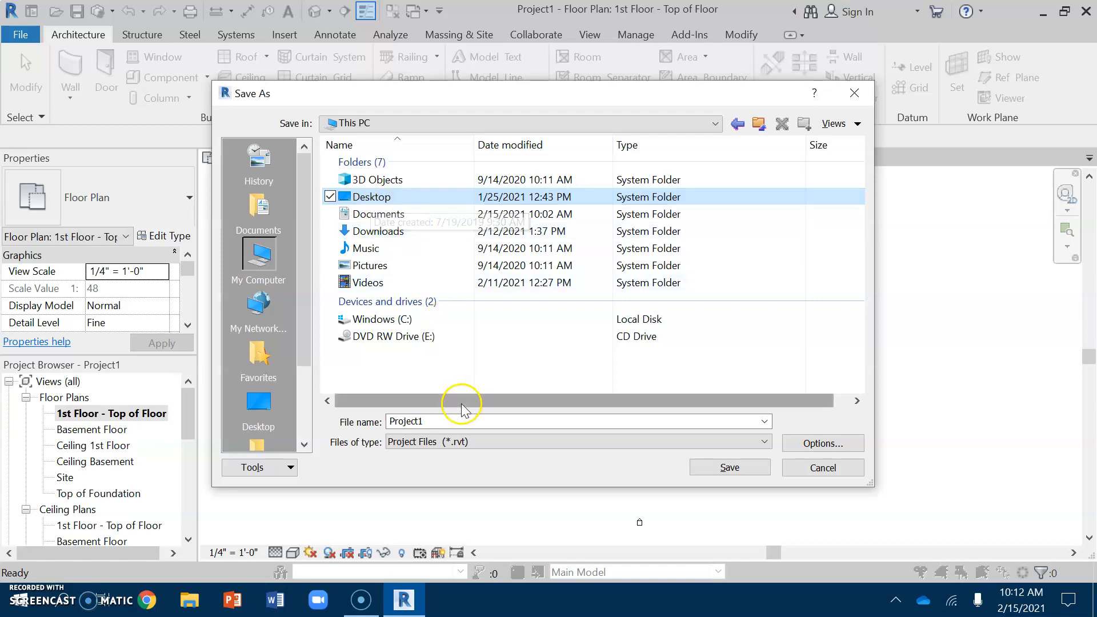
- Clear the proposed file name in the save dialog
click(437, 424)
double_click(437, 424)
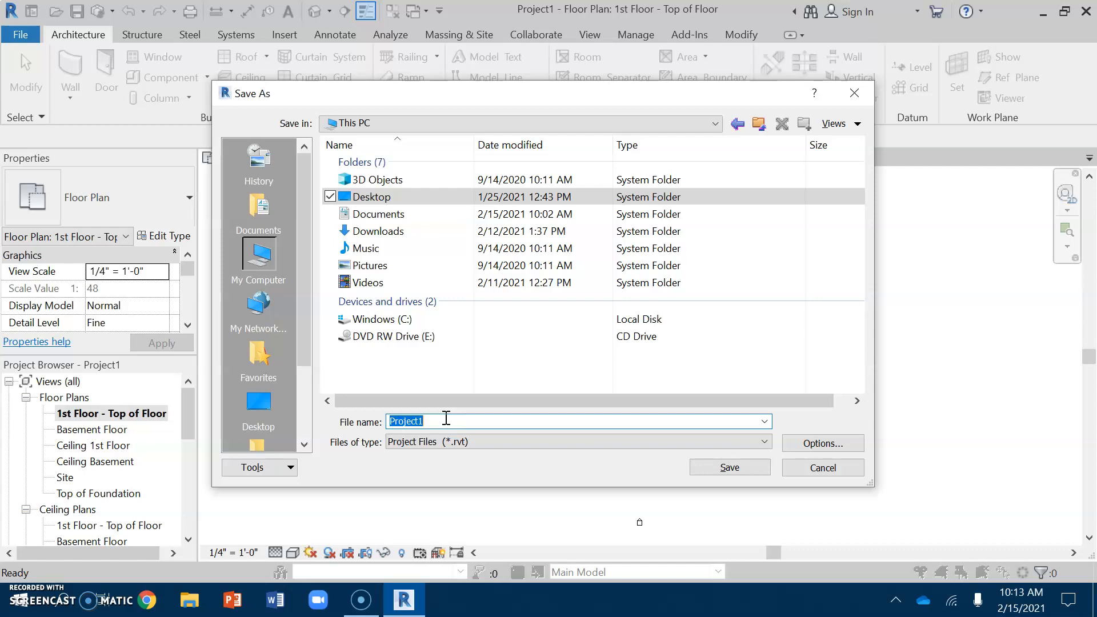
text(a)
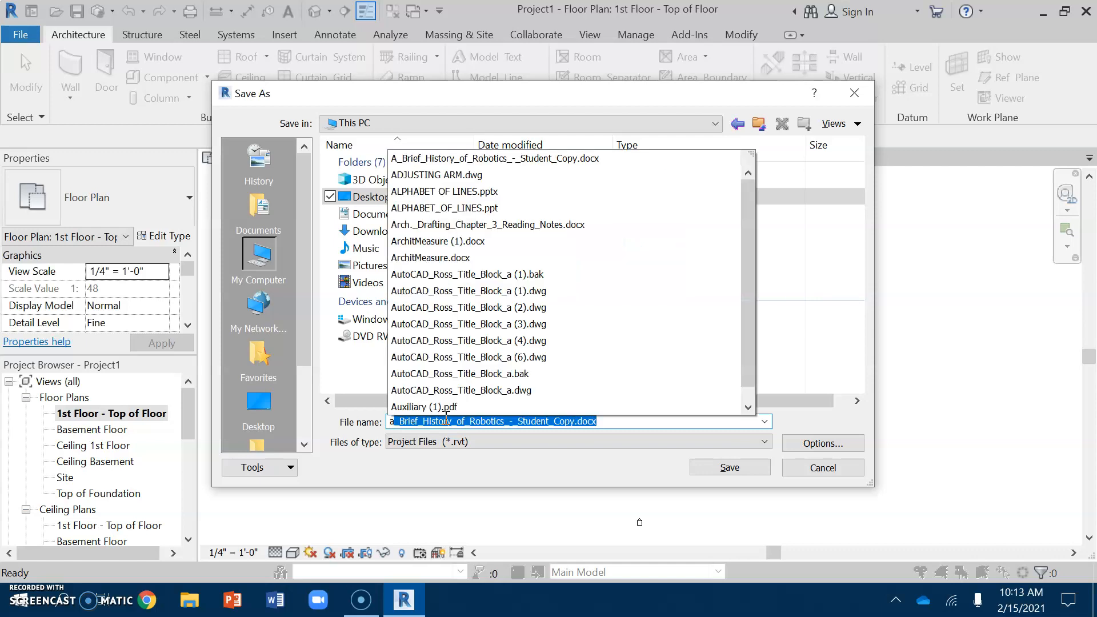
click(626, 422)
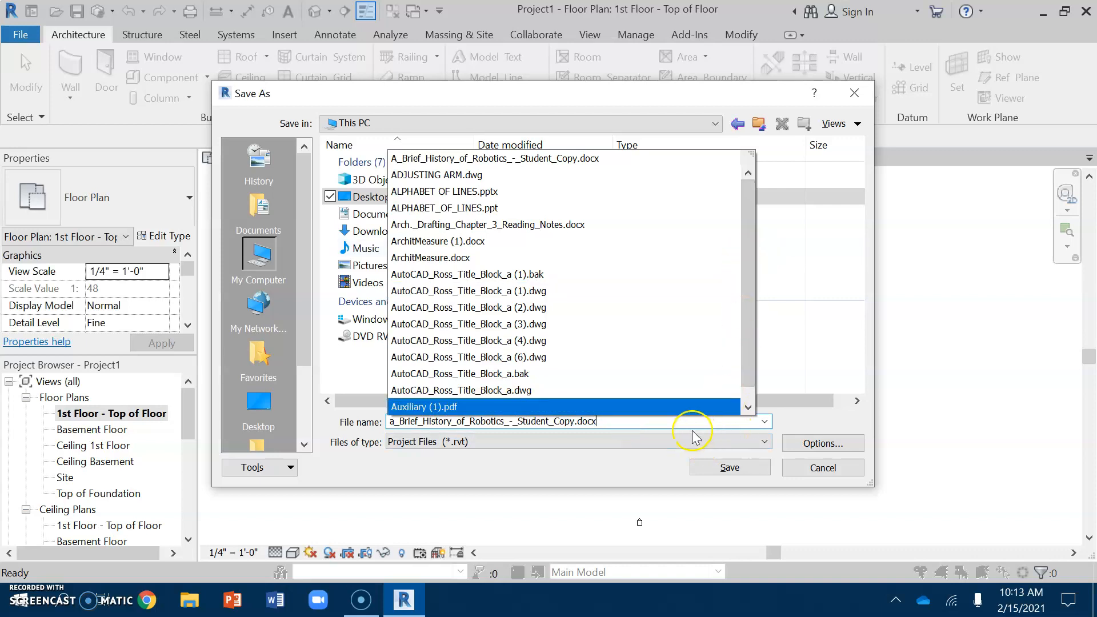
key(BackSpace)
key(BackSpace)
key(BackSpace)
key(BackSpace)
key(BackSpace)
key(BackSpace)
key(BackSpace)
key(BackSpace)
key(BackSpace)
key(BackSpace)
key(BackSpace)
key(BackSpace)
key(BackSpace)
key(BackSpace)
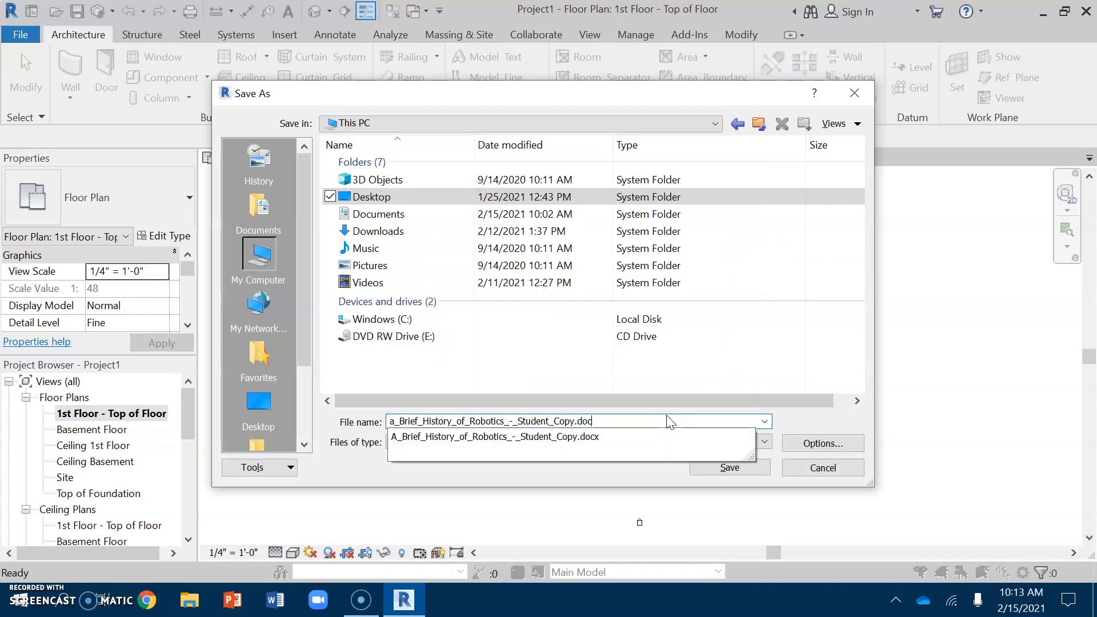
key(BackSpace)
key(BackSpace)
key(BackSpace)
key(BackSpace)
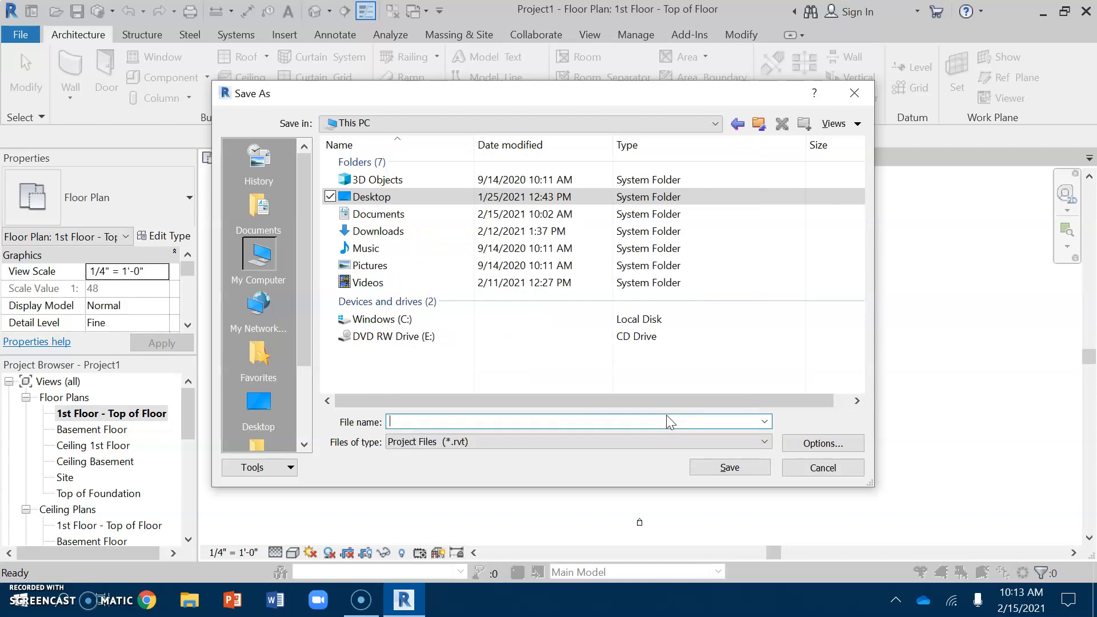
- Save the project file as Lake Cabin followed by the author's full name
text(Lake Cabin Brian Lien)
click(738, 468)
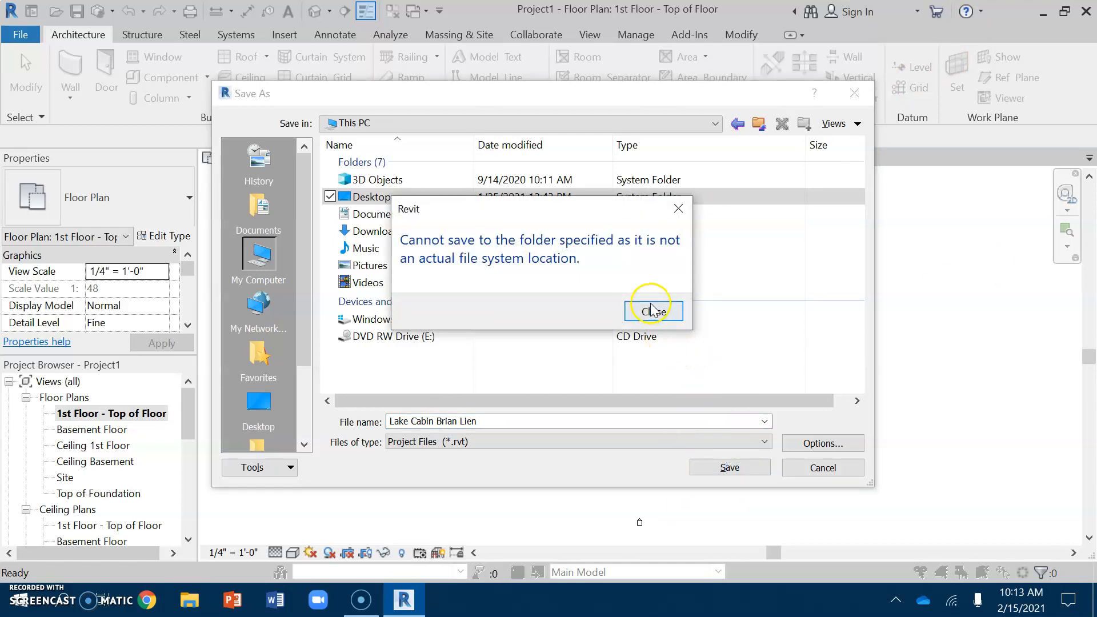
click(655, 313)
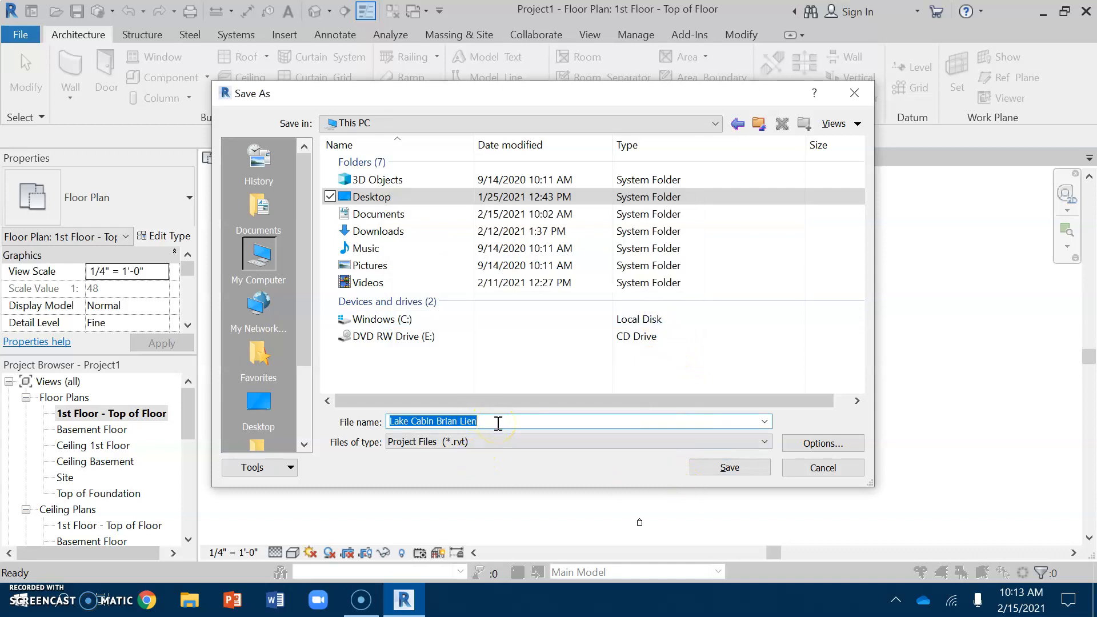
key(Return)
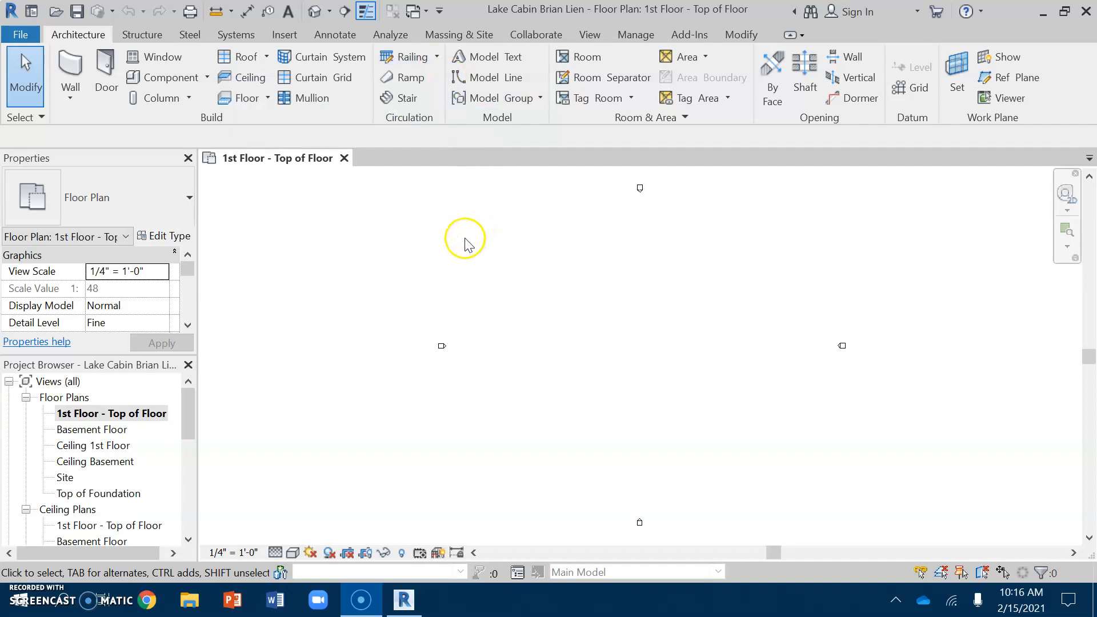
click(404, 83)
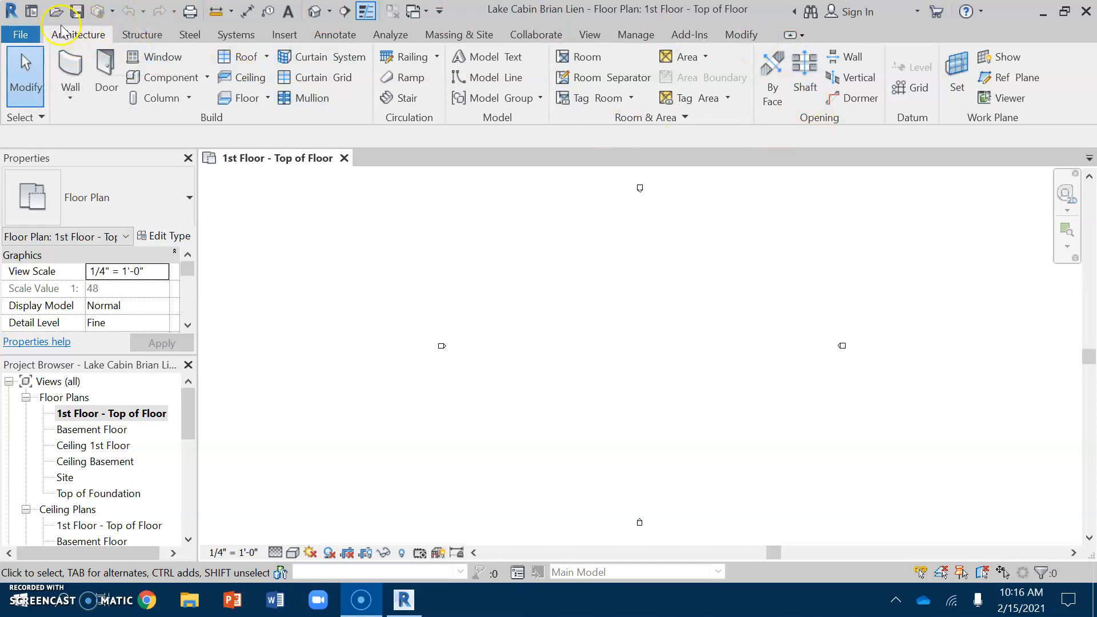
click(337, 36)
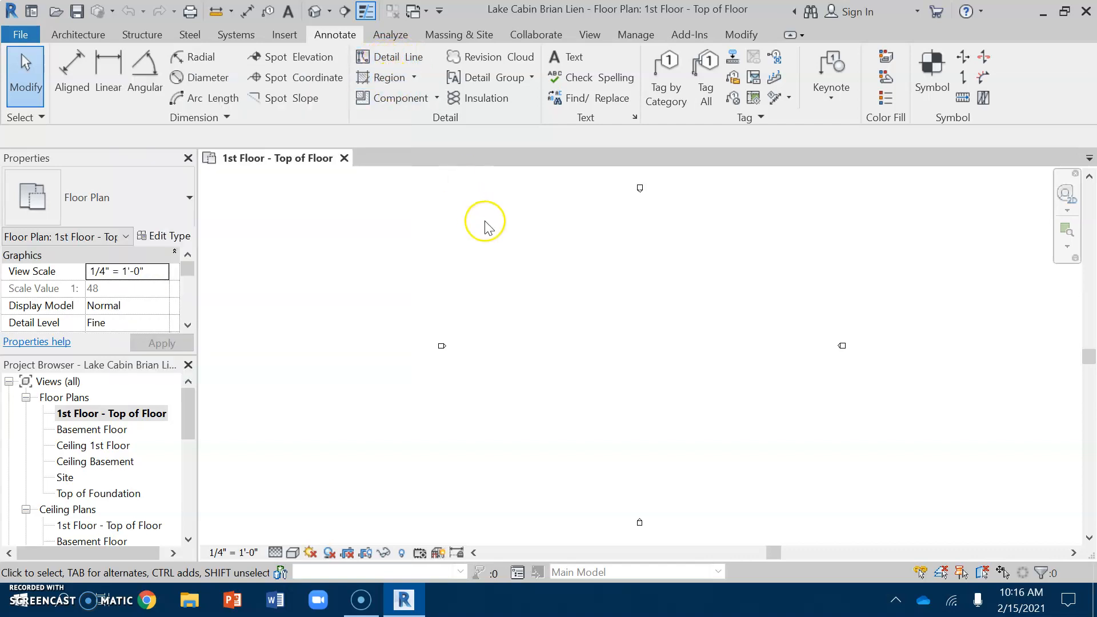
click(571, 58)
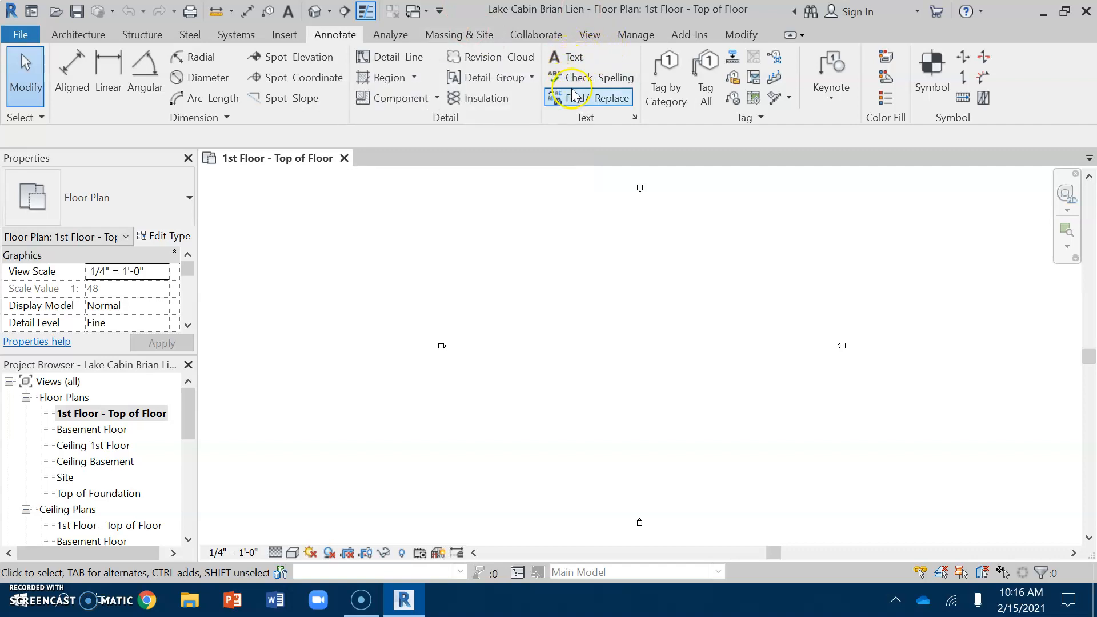
- Start the Wall tool with the basic wall type Exterior - Wood / Wood Stud / Drywall interior
click(76, 36)
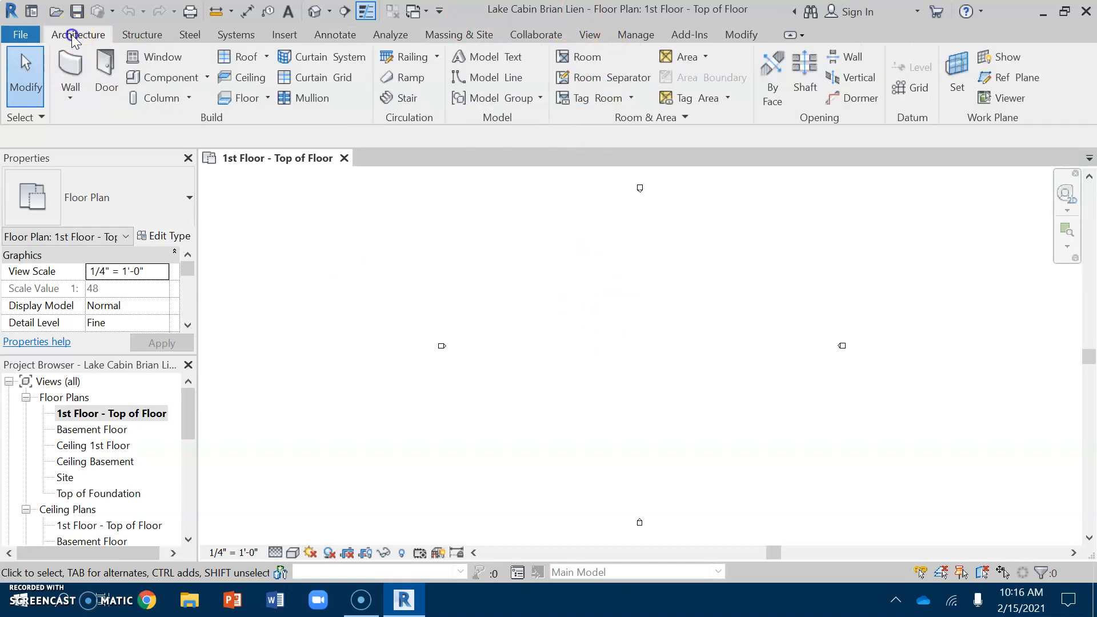
click(71, 68)
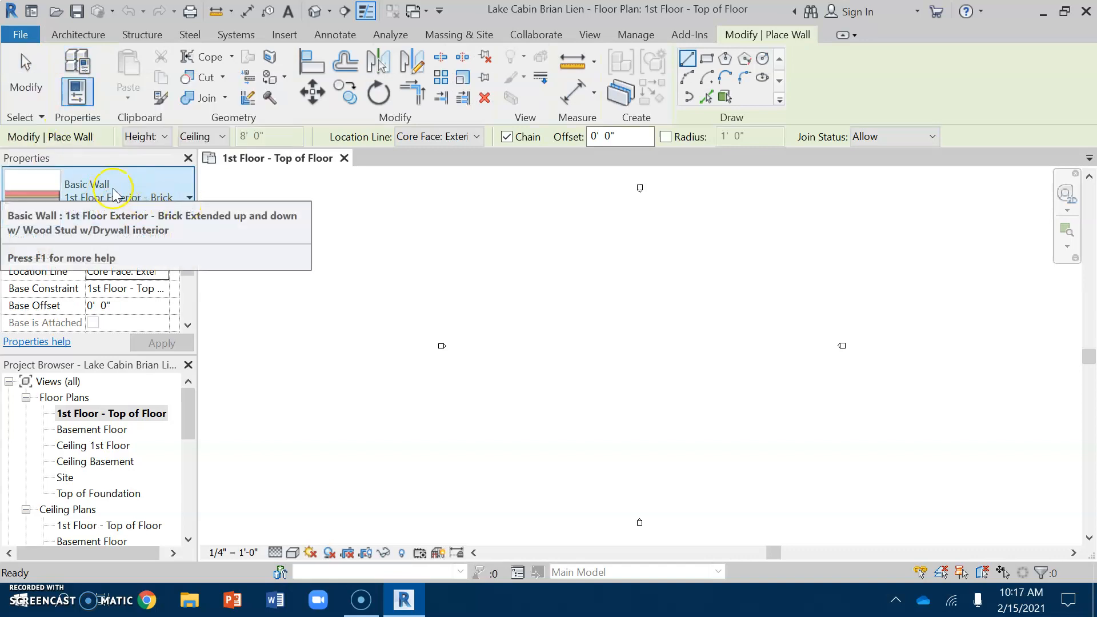
click(189, 198)
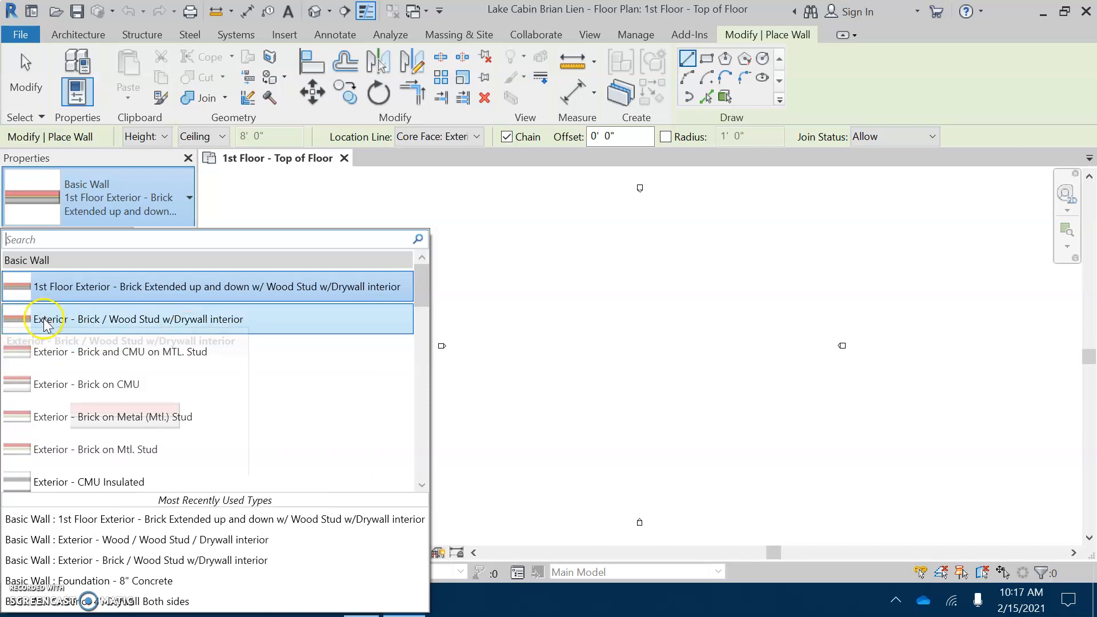
scroll(311, 416, down, 3)
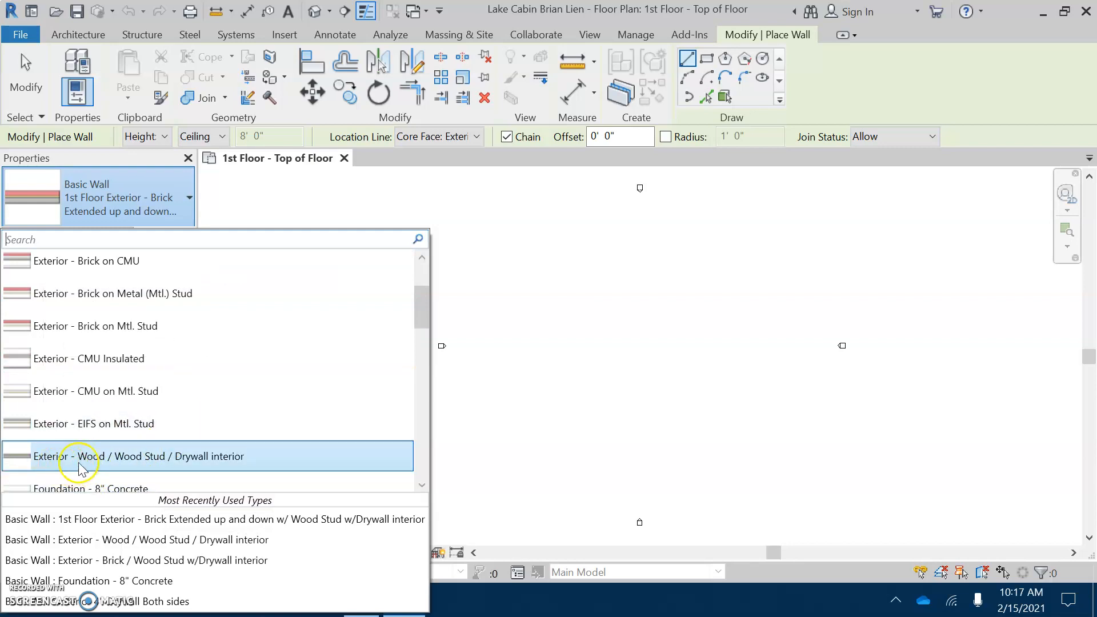
mouse_move(165, 457)
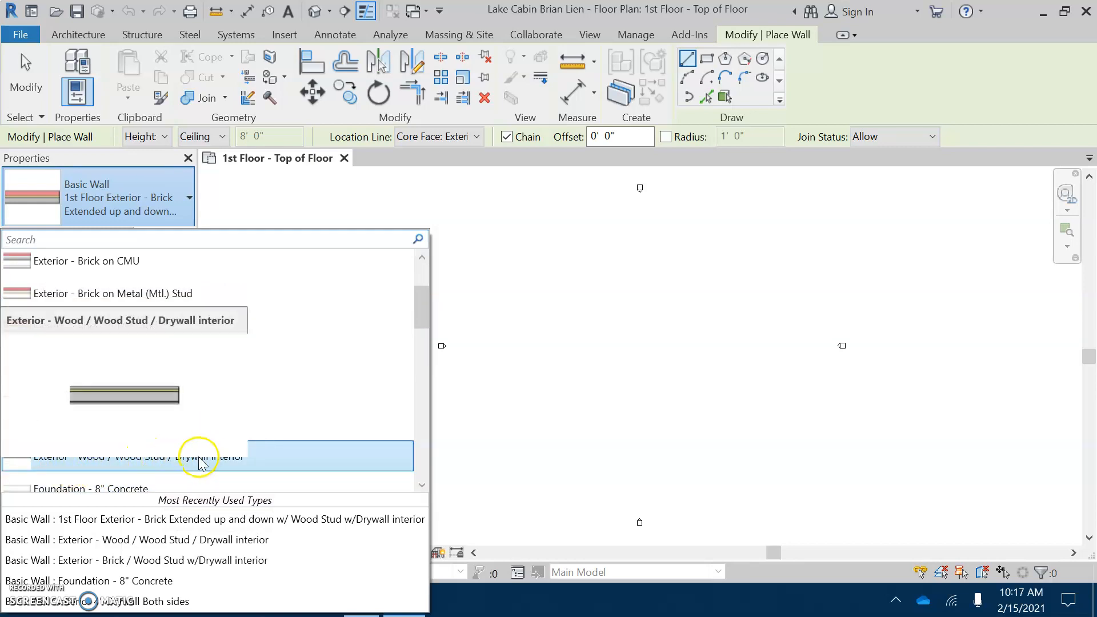
click(148, 464)
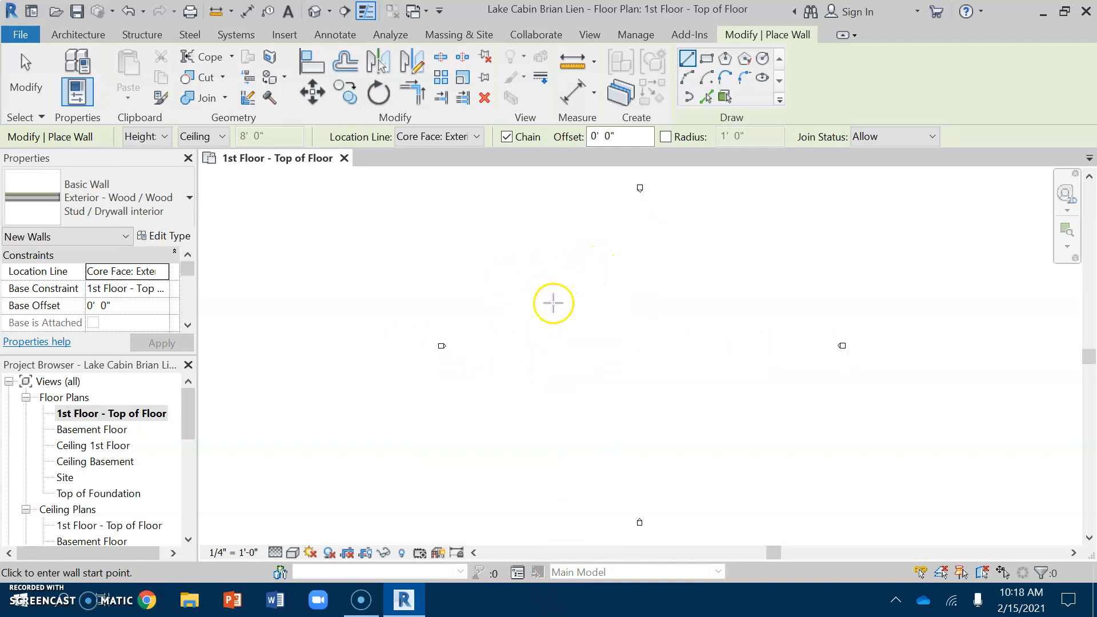
- Draw a 48' horizontal exterior wall between the elevation markers and a 26' wall straight down from its right end
click(538, 293)
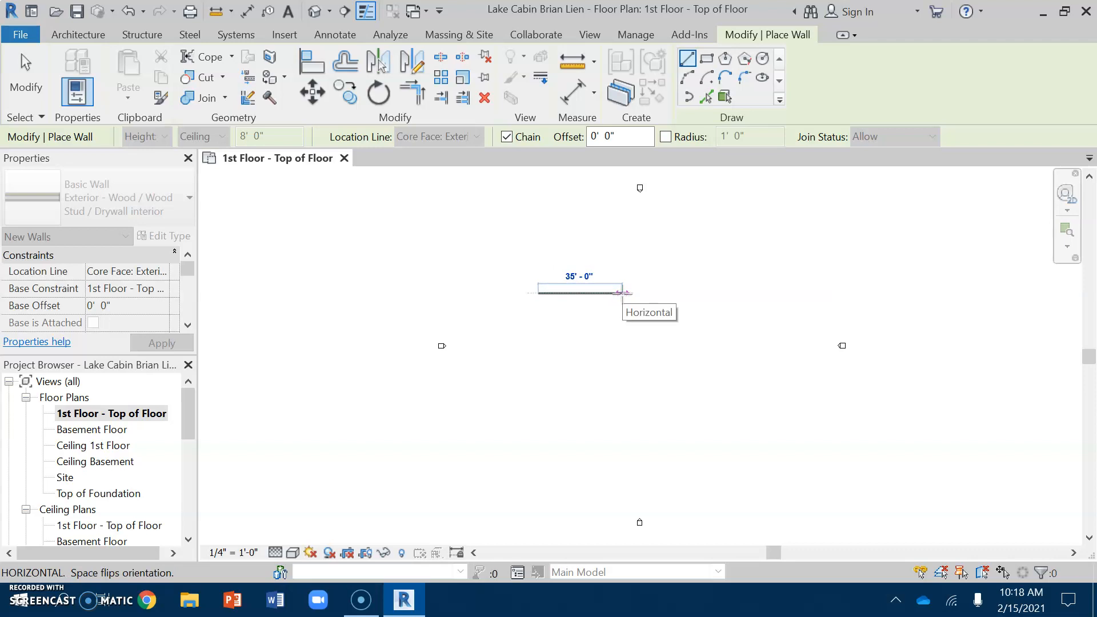
text(48)
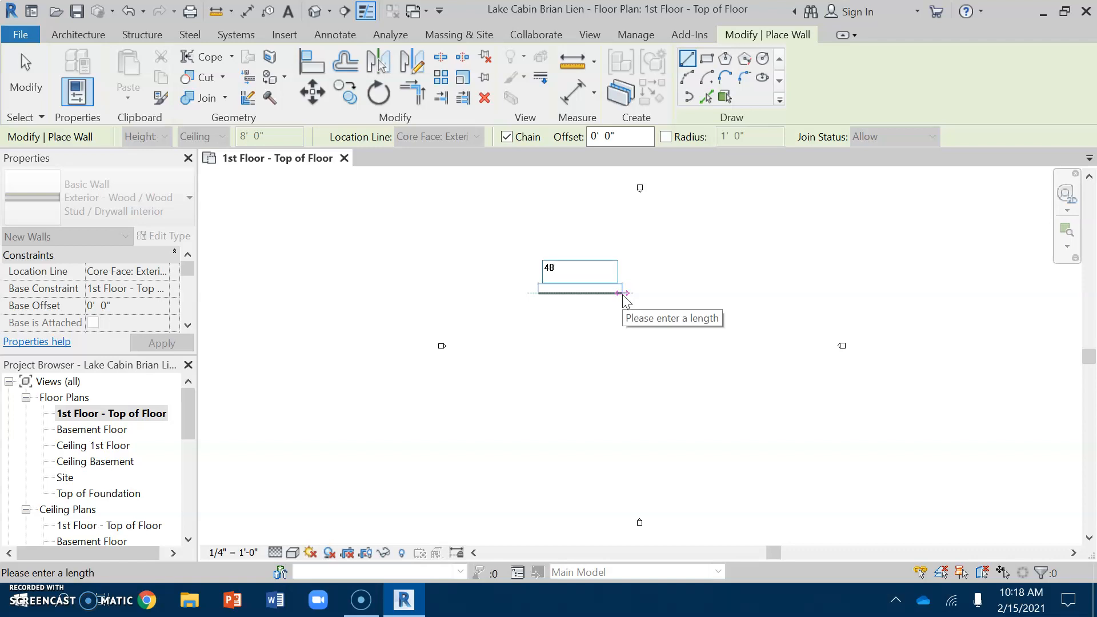
text(')
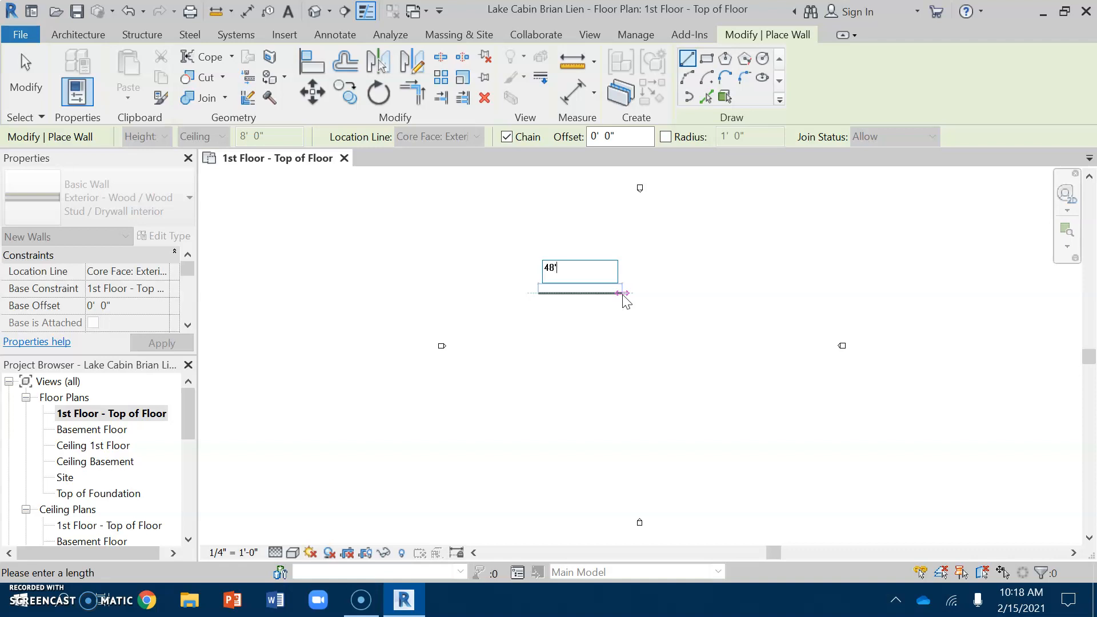
key(Return)
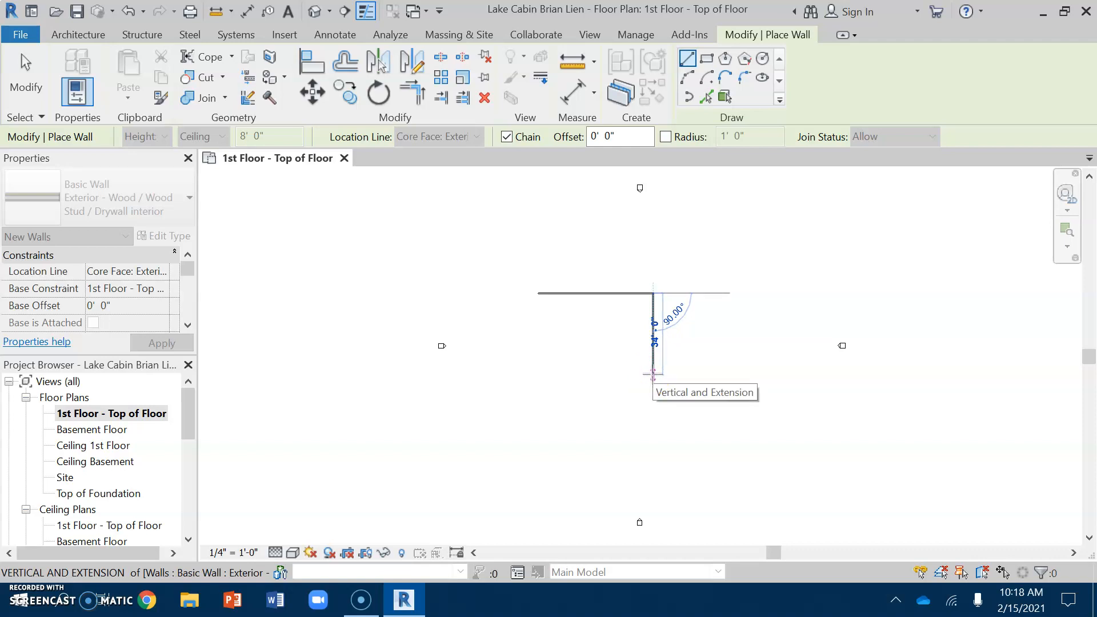
text(2)
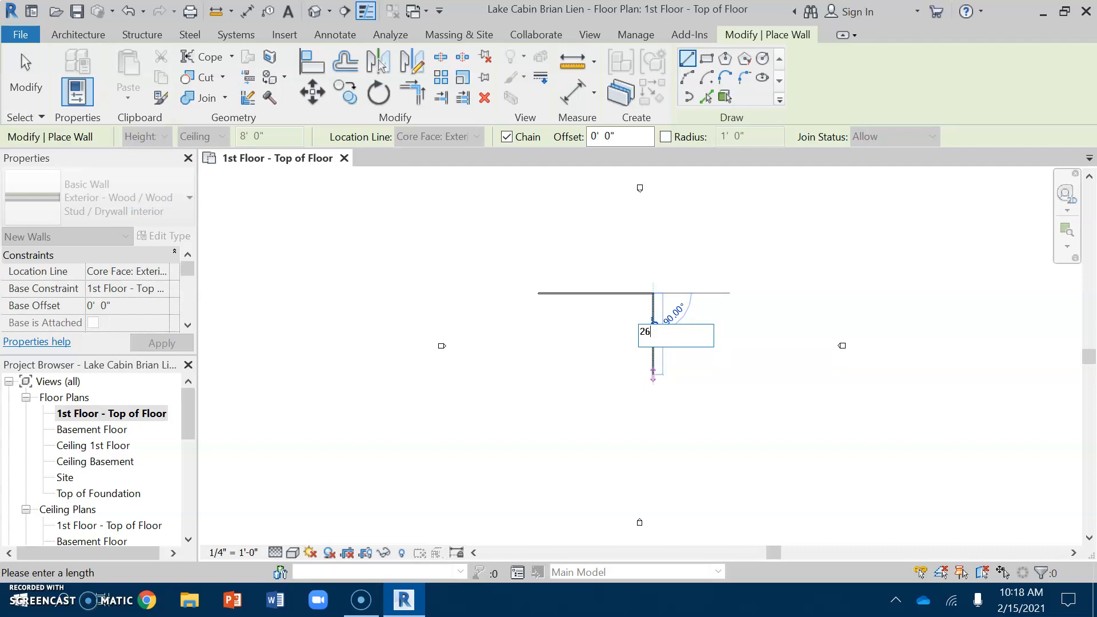
text(6)
key(Return)
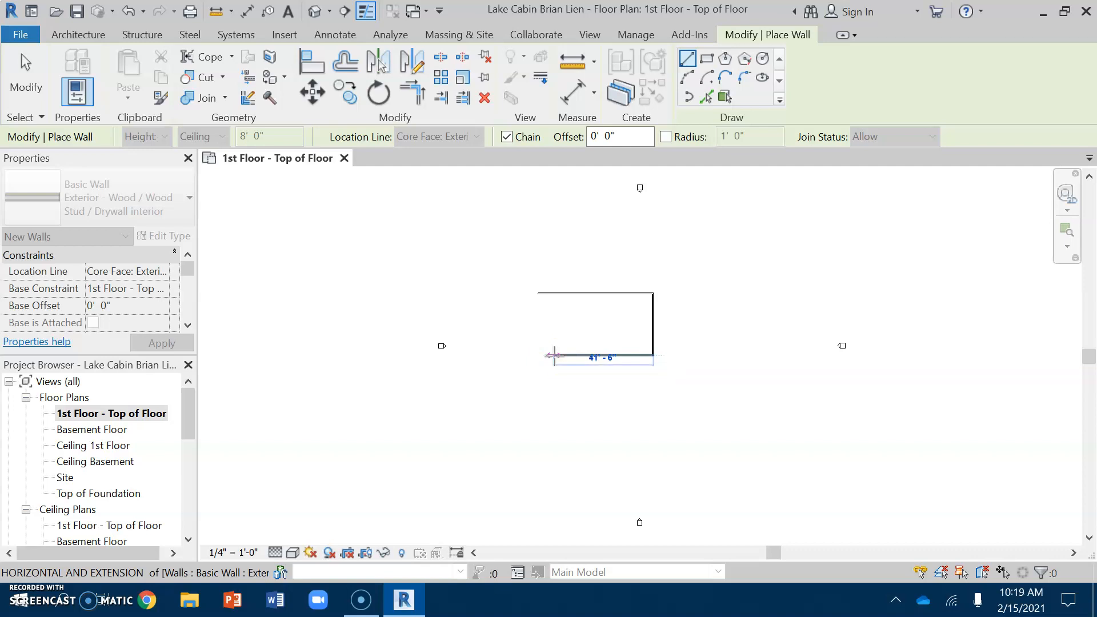
- Draw the lower wall leftward to match the upper wall's length and close the rectangle with a wall up to the starting corner
text(4)
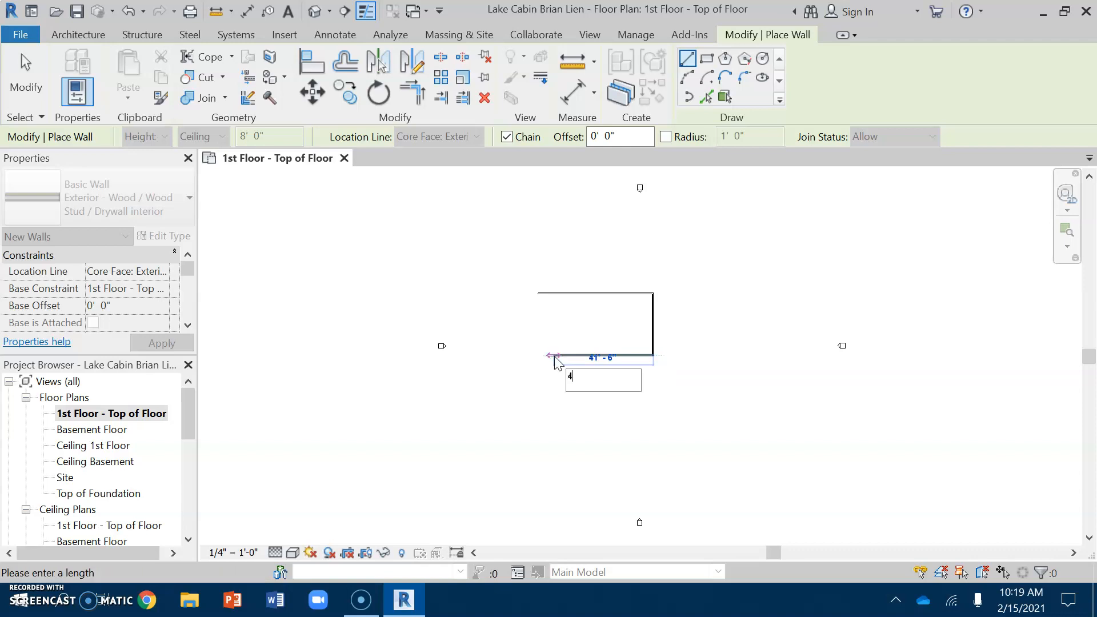
key(Return)
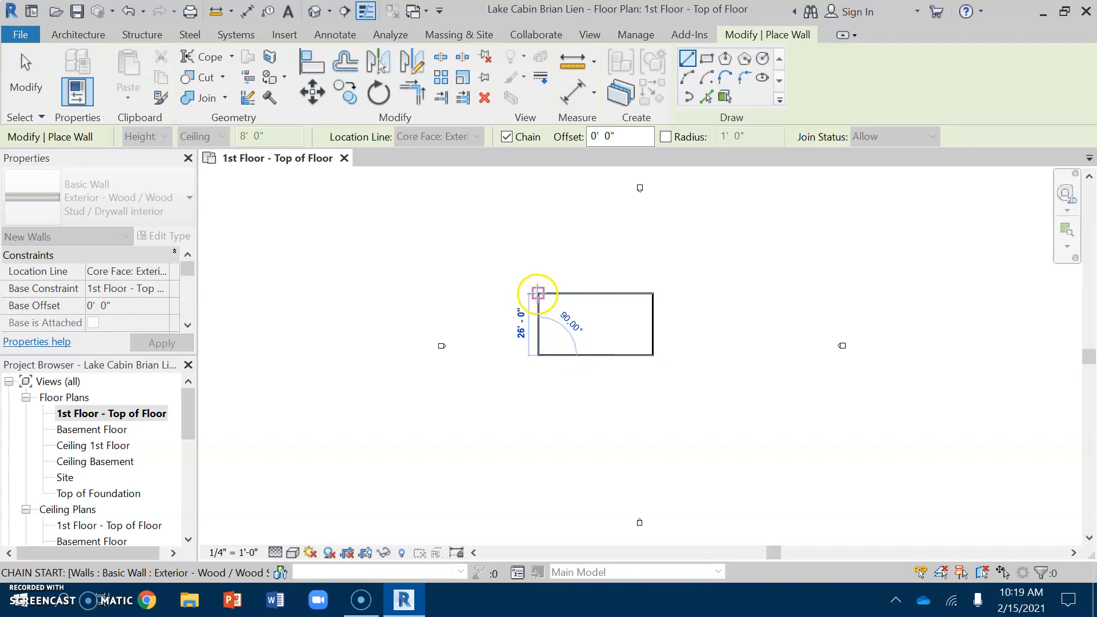
click(538, 293)
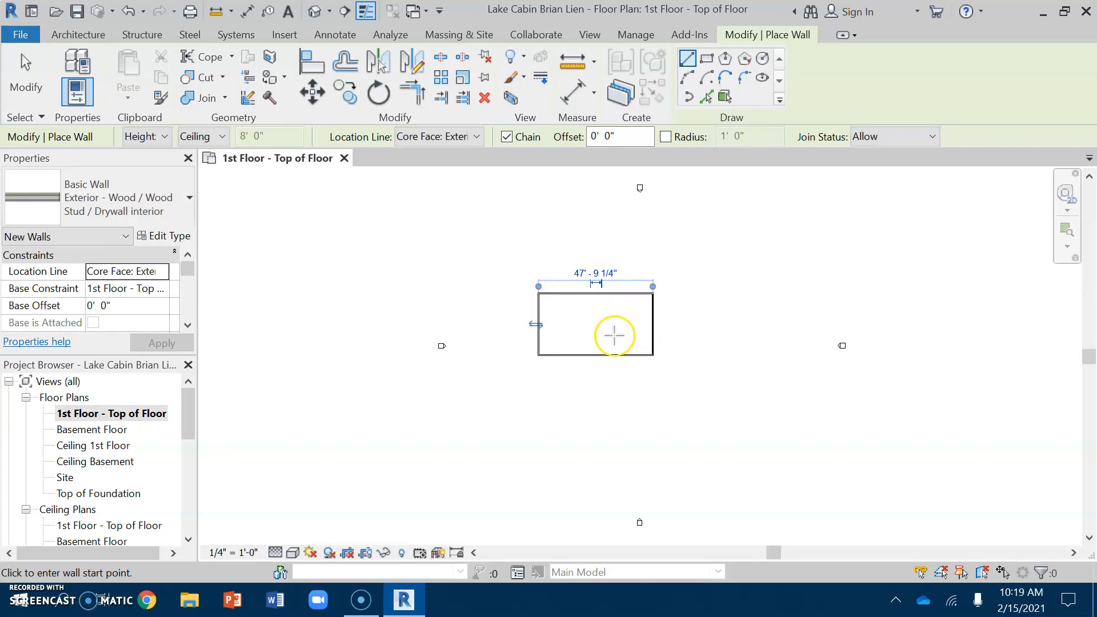
scroll(580, 296, up, 3)
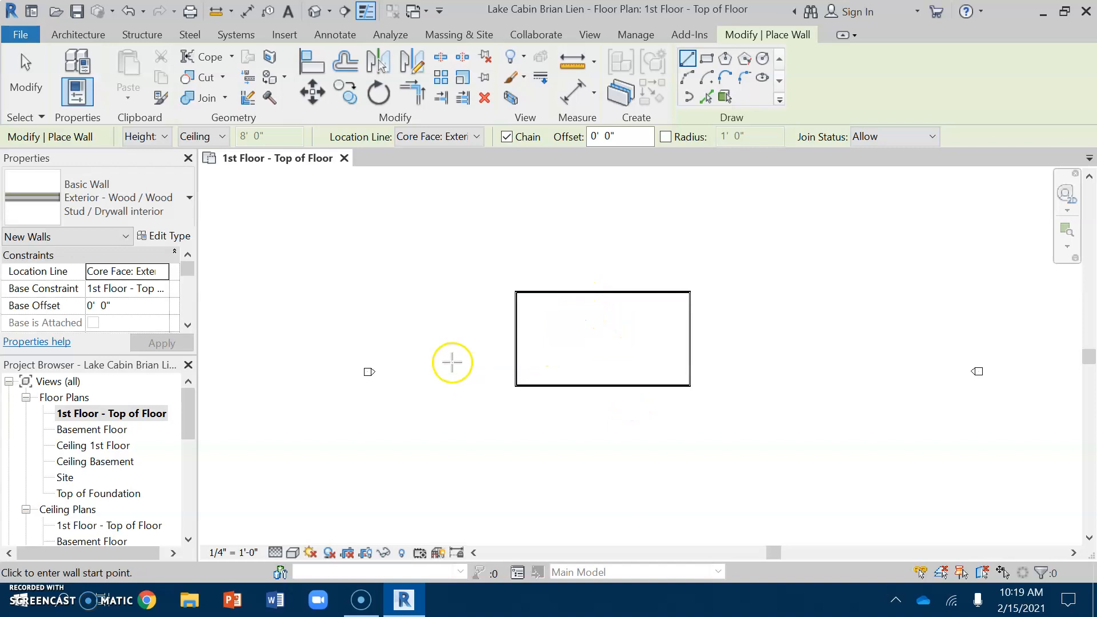
- Examine the layers of the left exterior wall up close in the first floor plan
scroll(445, 364, up, 1)
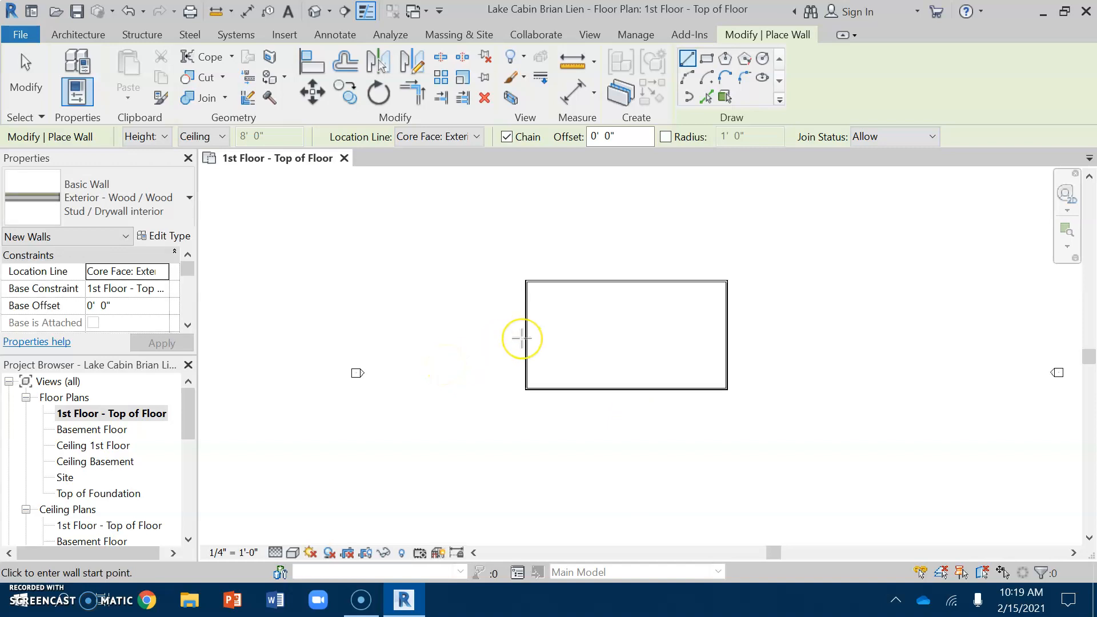
scroll(521, 338, up, 6)
scroll(521, 338, up, 4)
scroll(521, 337, up, 3)
scroll(590, 316, up, 2)
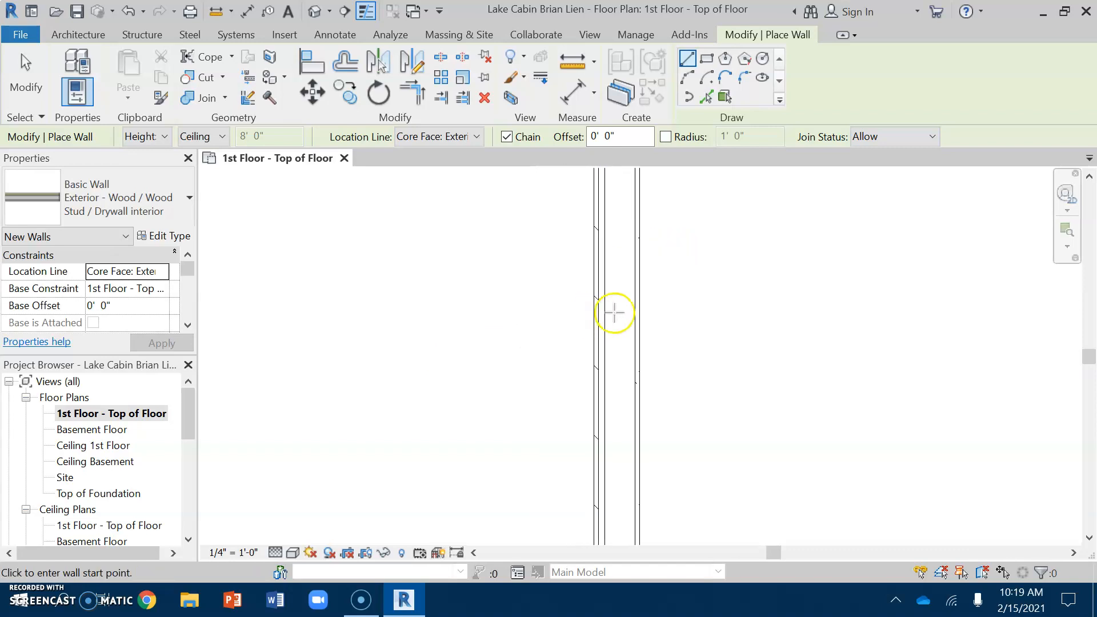
middle_drag(631, 318, 555, 330)
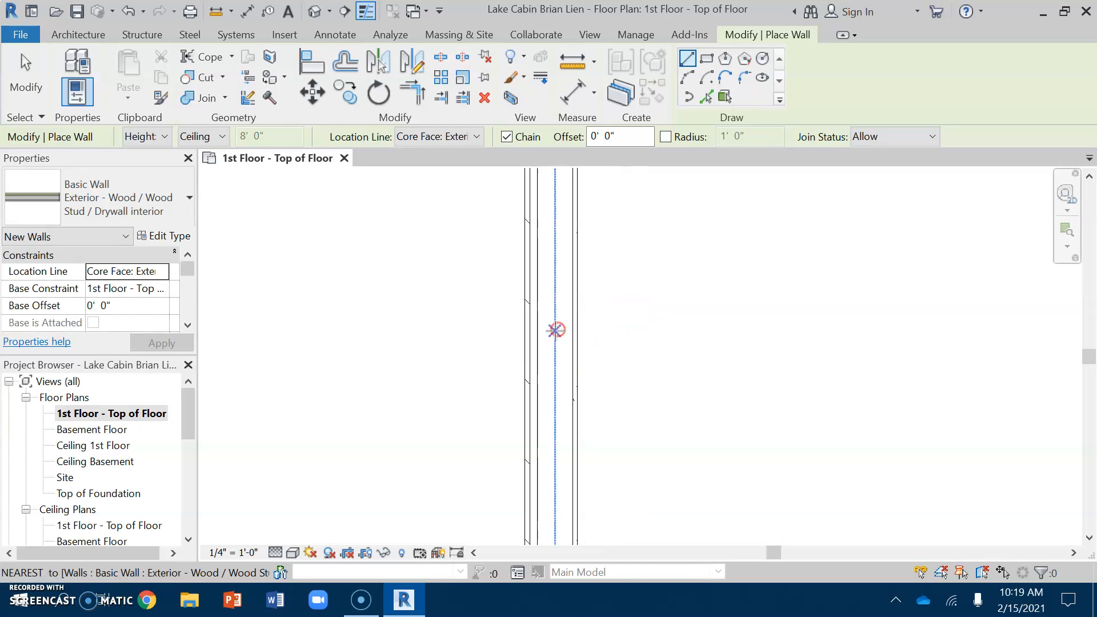
middle_drag(773, 331, 718, 317)
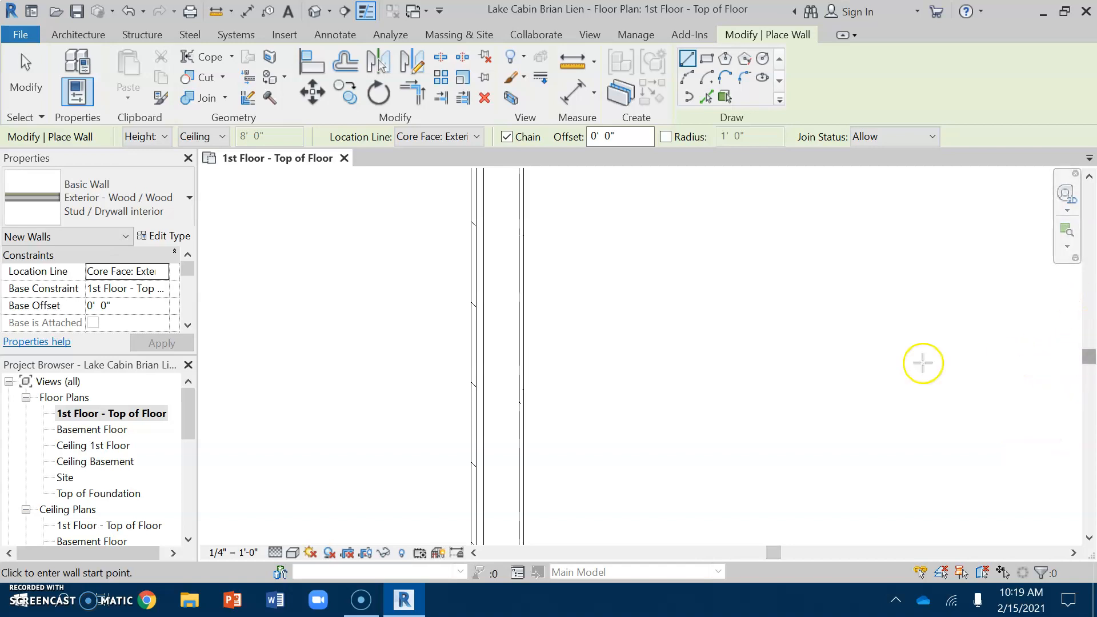
scroll(689, 319, down, 5)
scroll(767, 325, down, 1)
scroll(770, 306, down, 6)
scroll(840, 315, down, 1)
- Inspect how the wall layers join at the upper-left exterior corner, including the outer and inner faces
scroll(850, 311, up, 4)
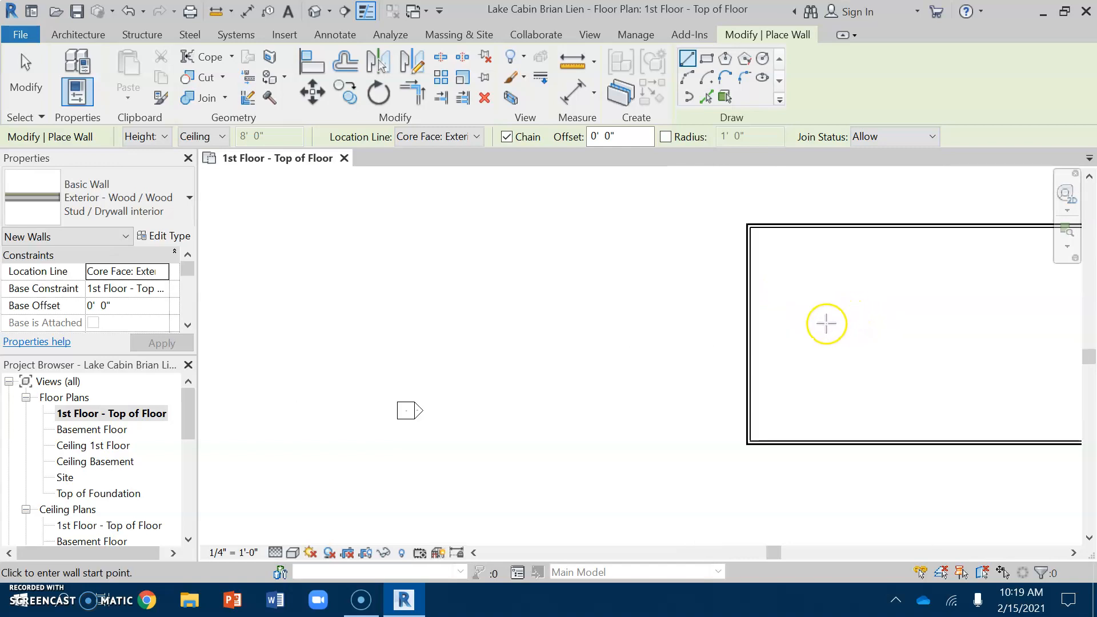
scroll(823, 320, up, 2)
middle_drag(796, 323, 751, 468)
middle_drag(725, 369, 735, 443)
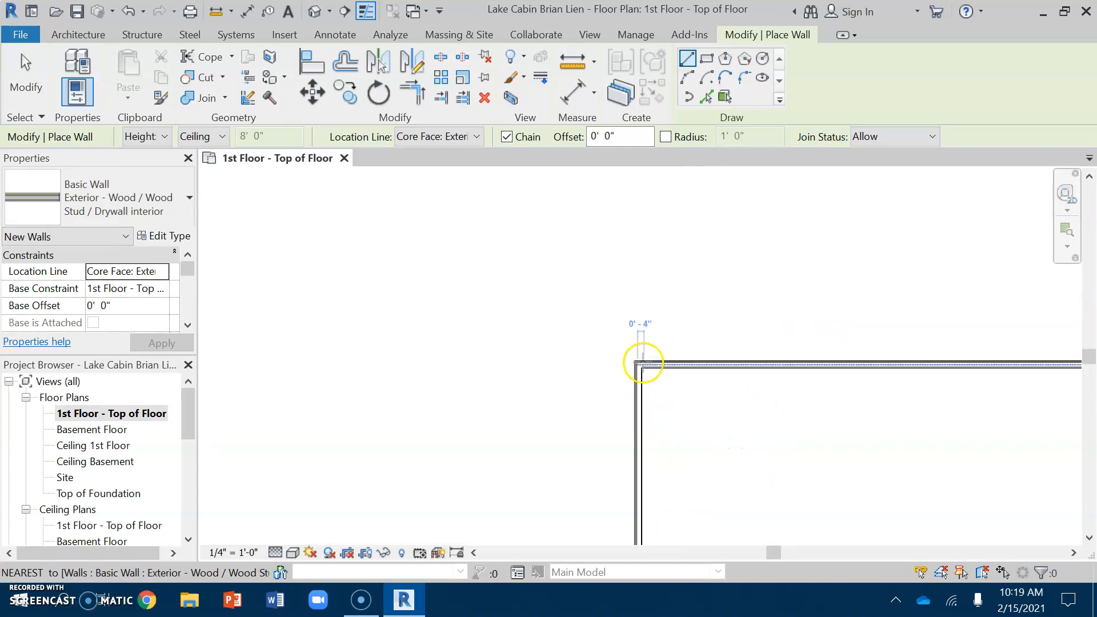
scroll(642, 362, up, 1)
middle_drag(654, 395, 679, 299)
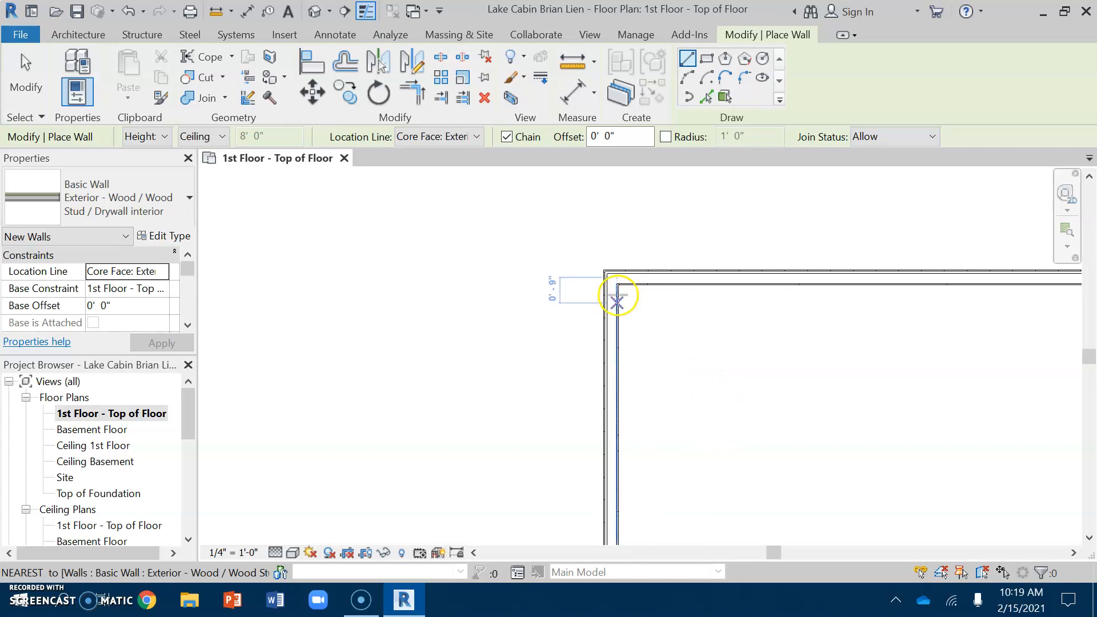
scroll(608, 275, up, 3)
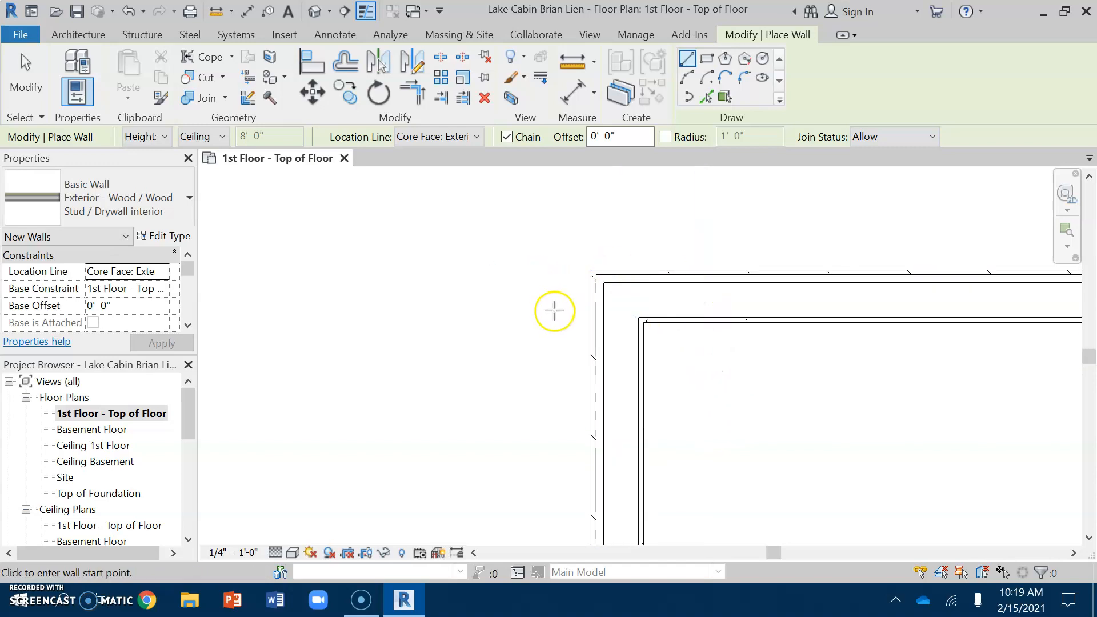
scroll(588, 286, up, 1)
scroll(604, 300, up, 2)
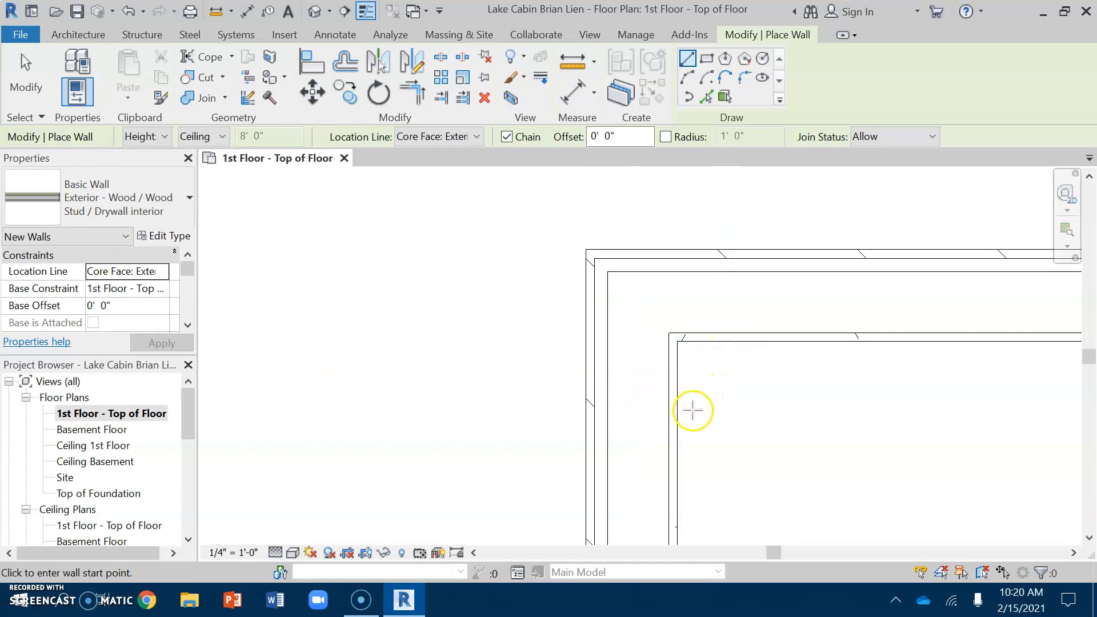
scroll(712, 403, down, 4)
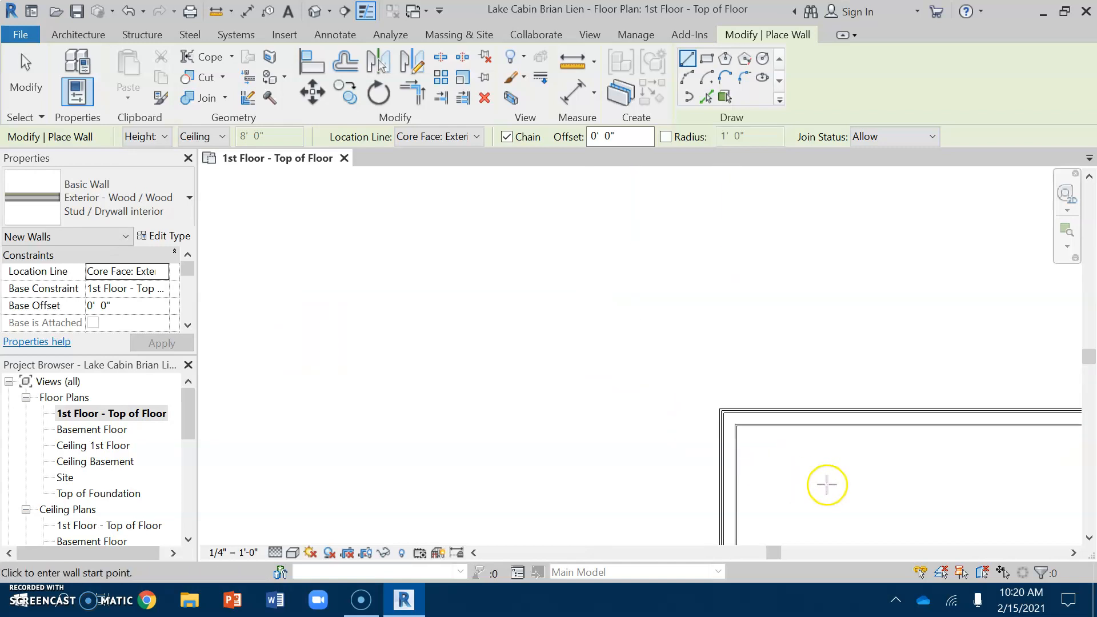
middle_drag(943, 511, 590, 216)
scroll(617, 298, down, 4)
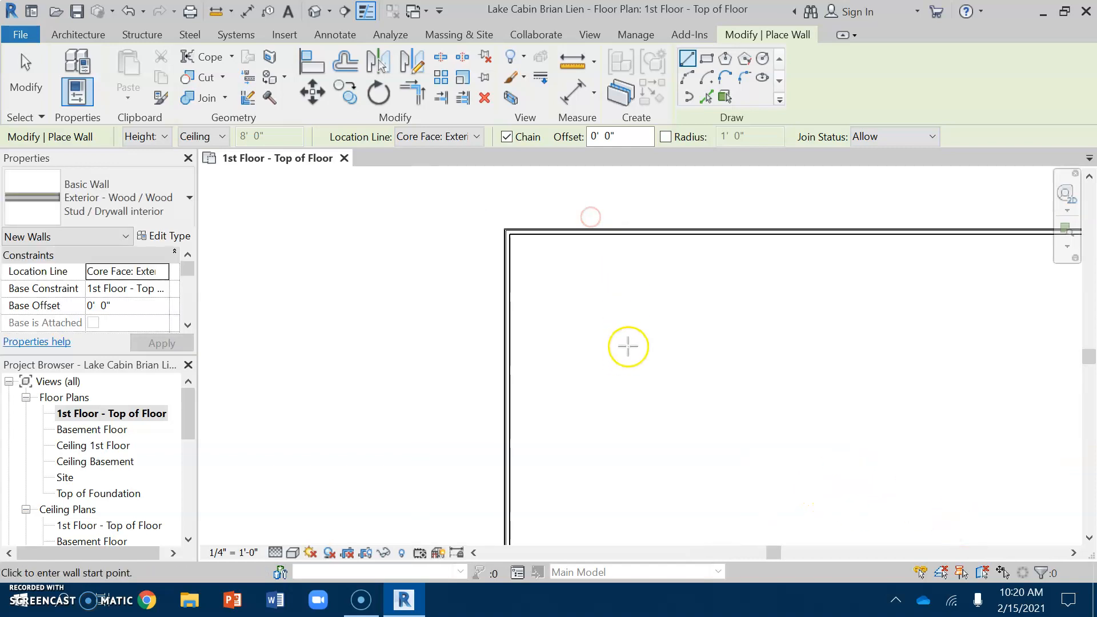
middle_drag(758, 382, 648, 340)
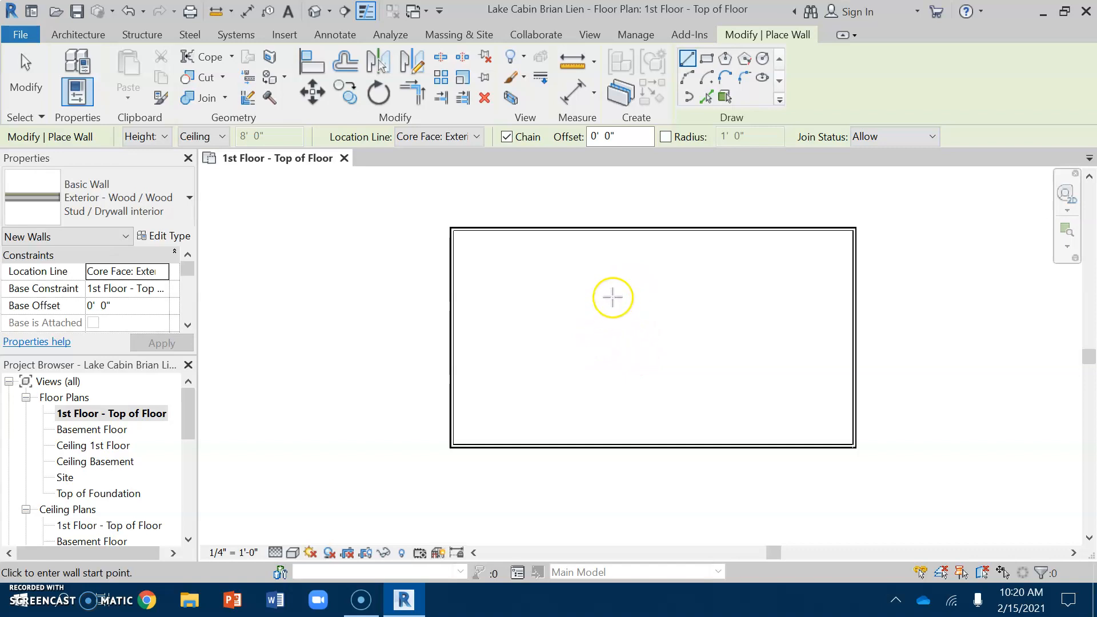
- Open the default 3D view and inspect the exterior walls
click(591, 36)
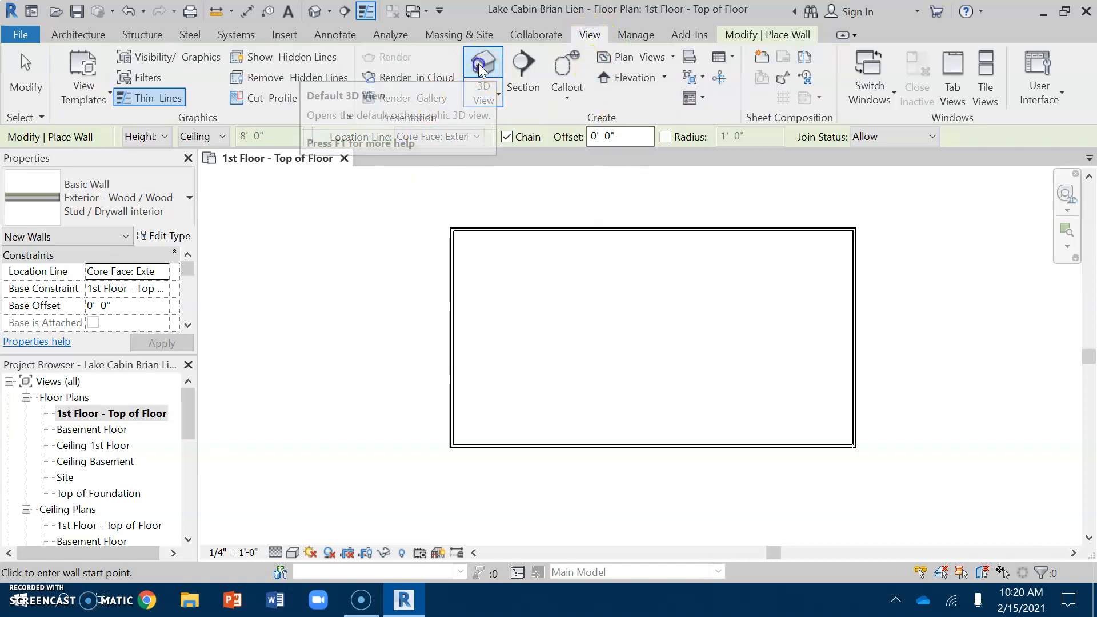
click(492, 79)
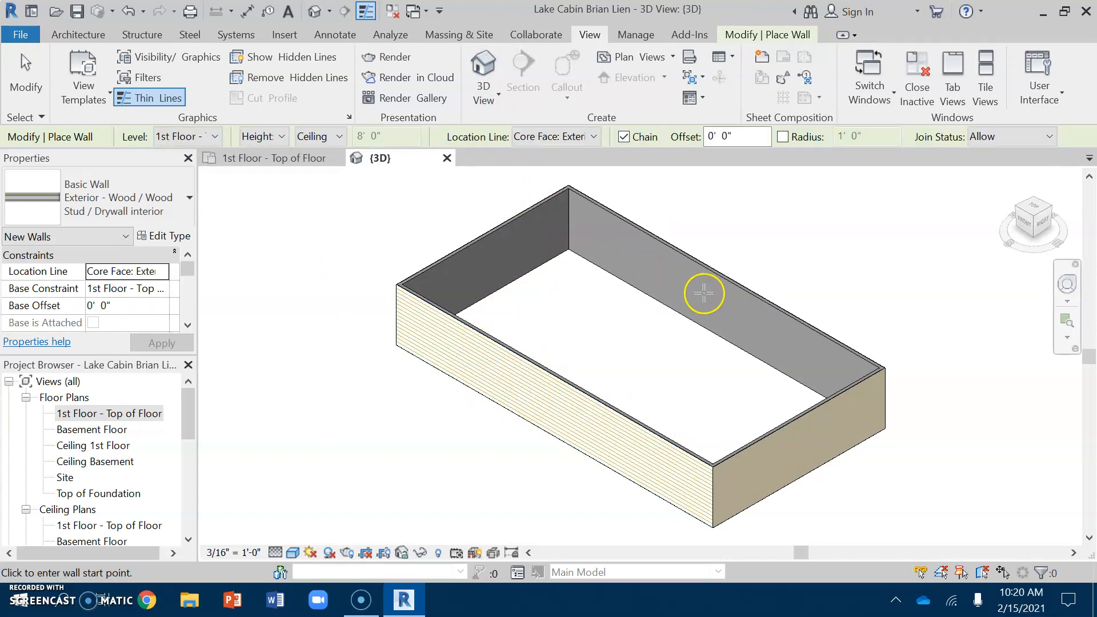
scroll(699, 283, up, 4)
scroll(699, 283, down, 2)
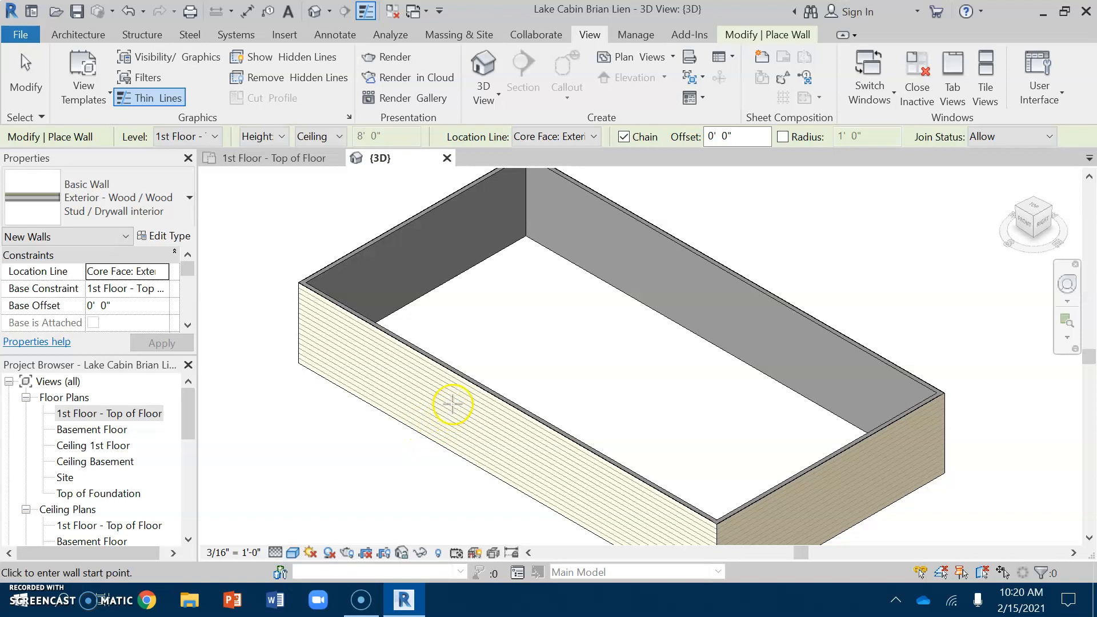
- In the first floor plan, enclose the upper-left corner with Interior 4" Drywall Both sides walls, 7' down and about 10' from the left wall
click(270, 160)
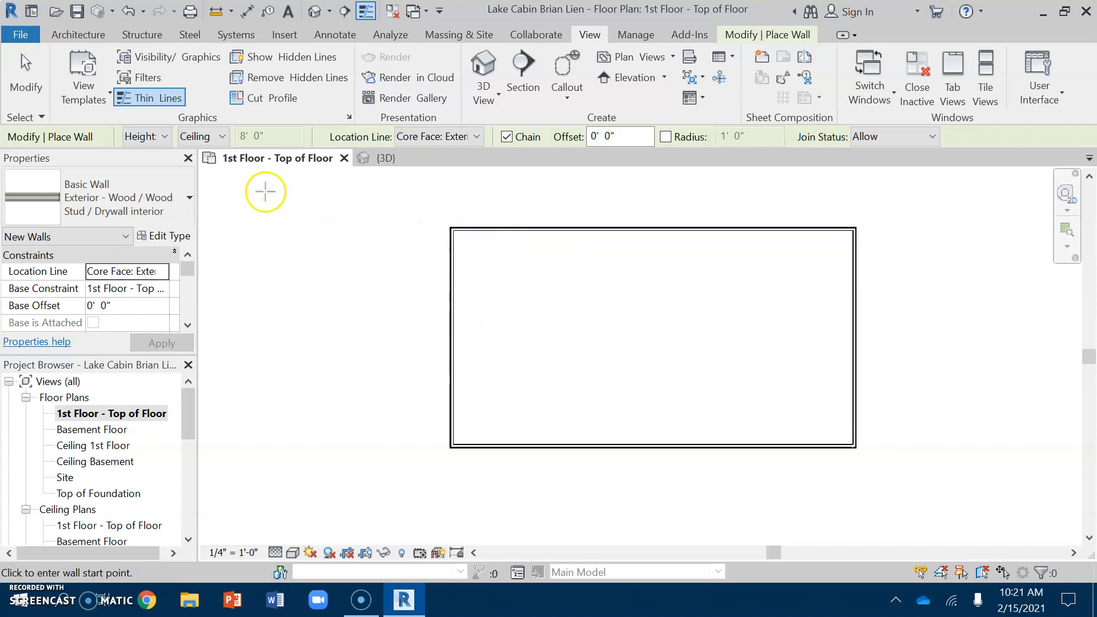
click(161, 203)
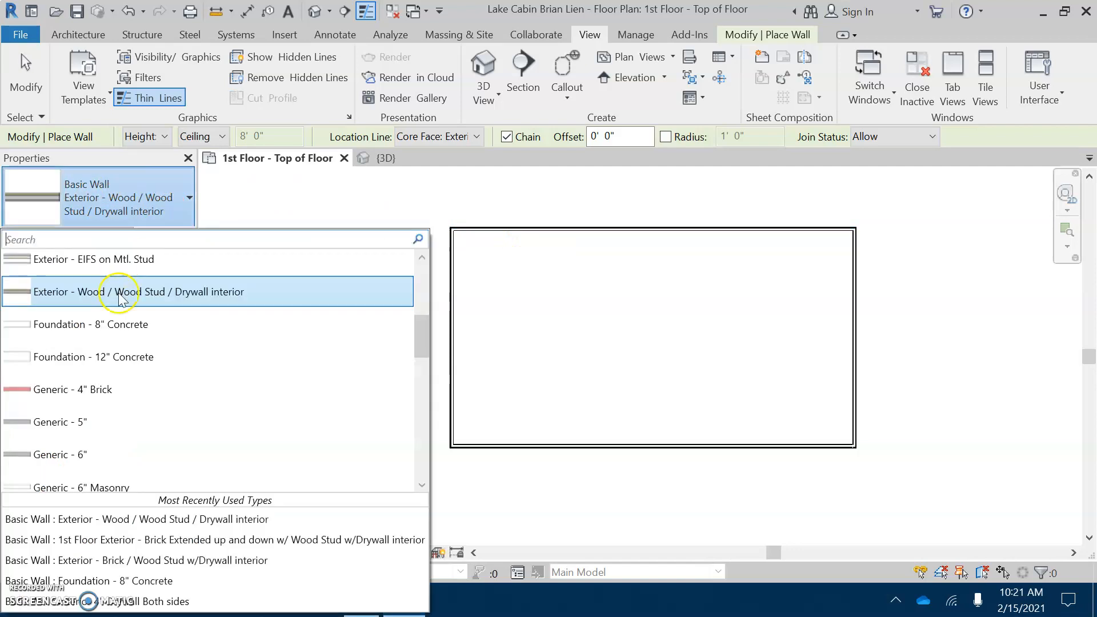
scroll(117, 332, down, 5)
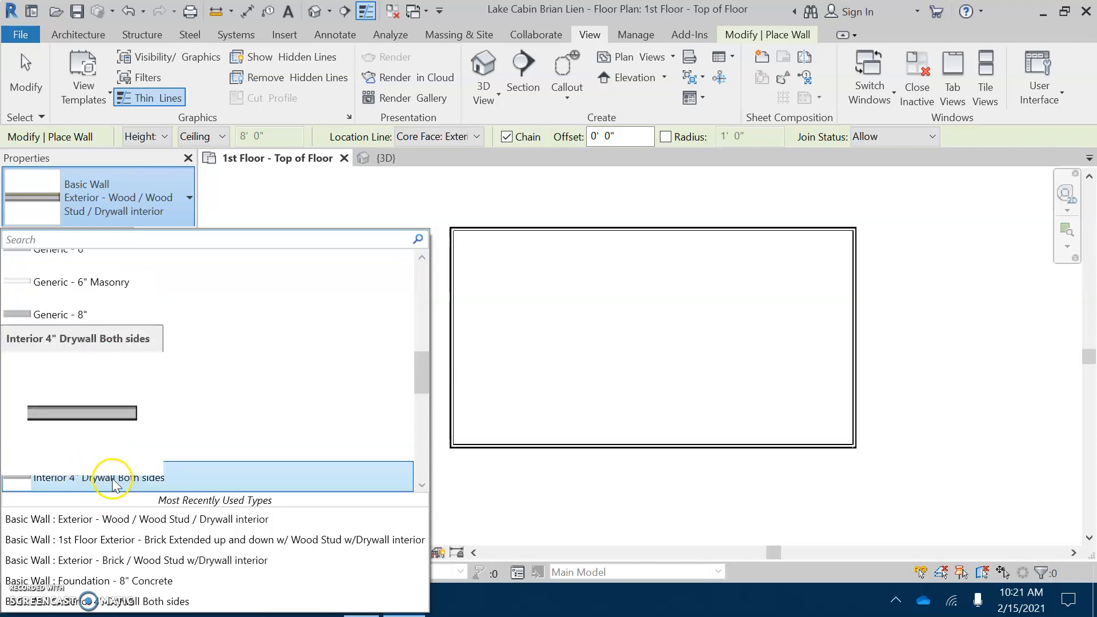
click(114, 480)
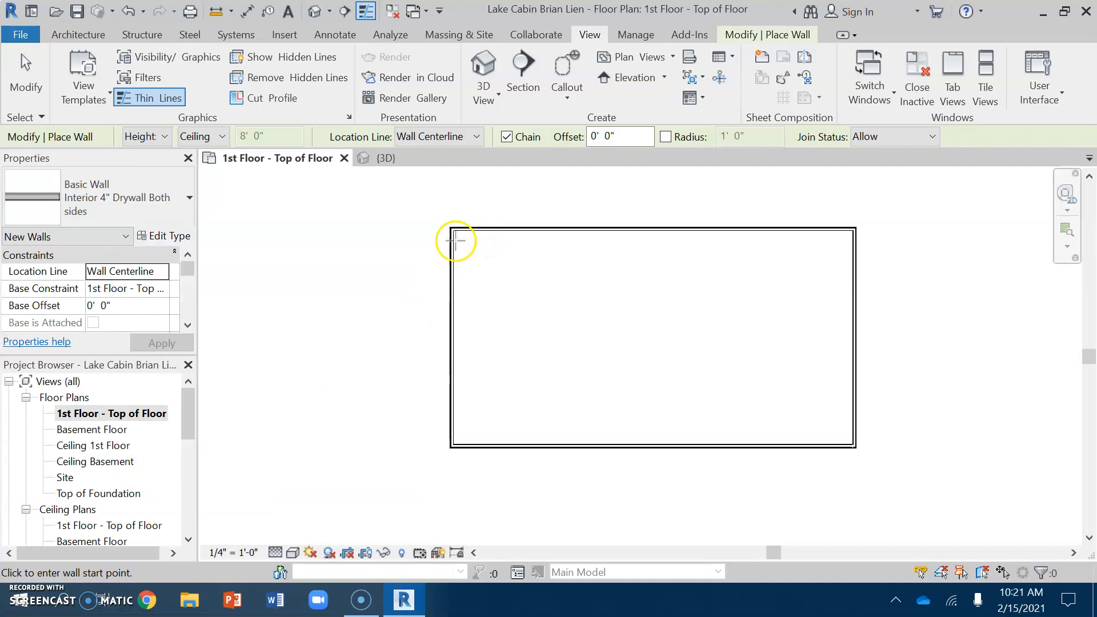
click(536, 229)
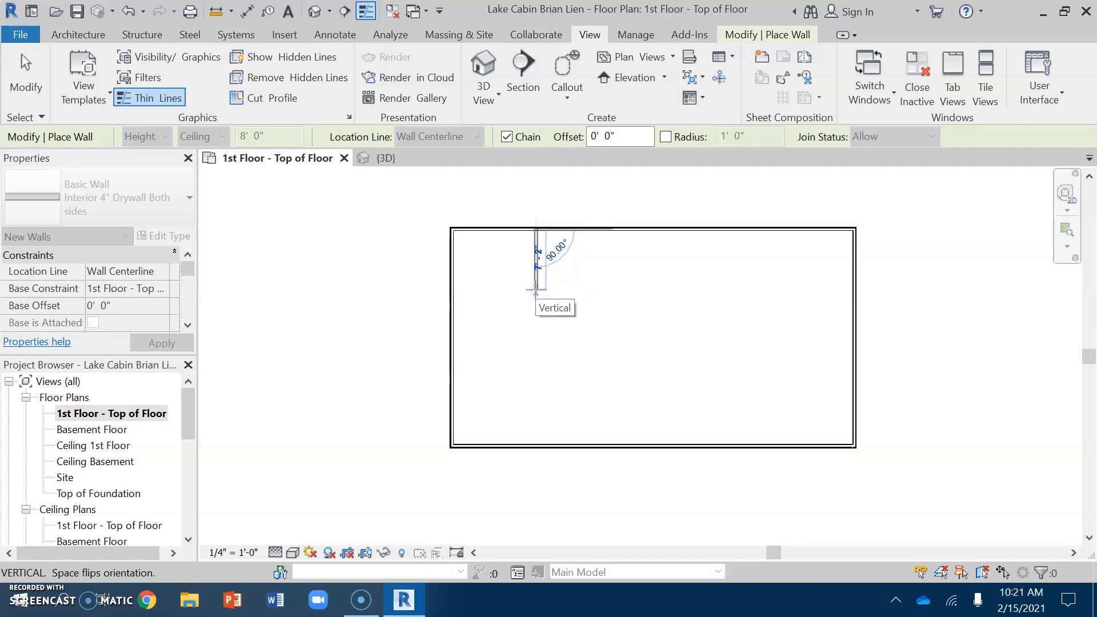
text(7)
key(Return)
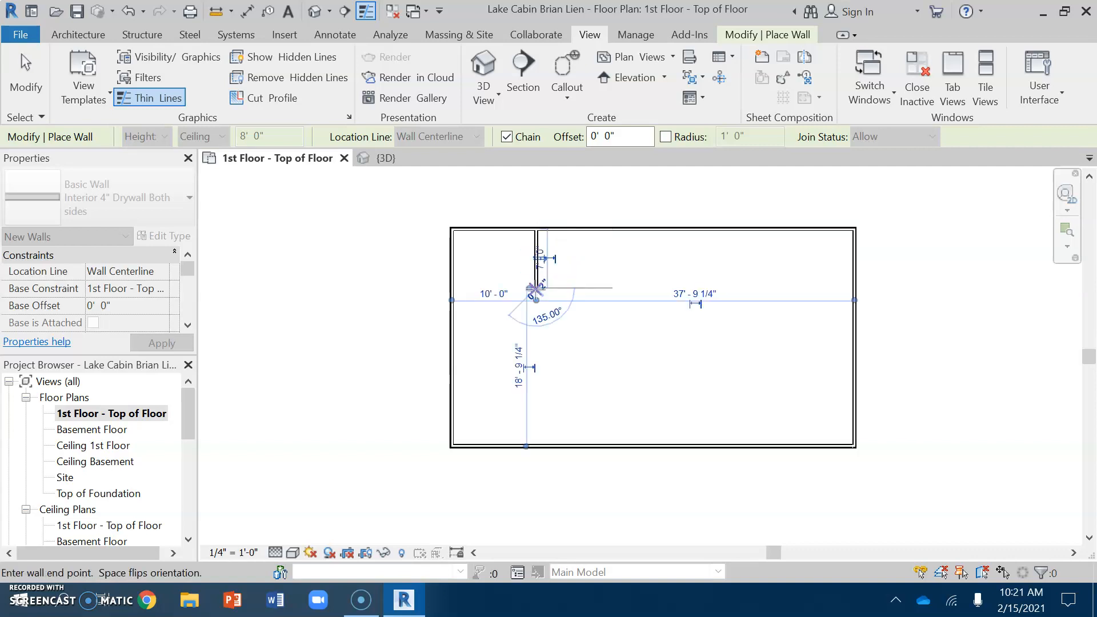
click(454, 288)
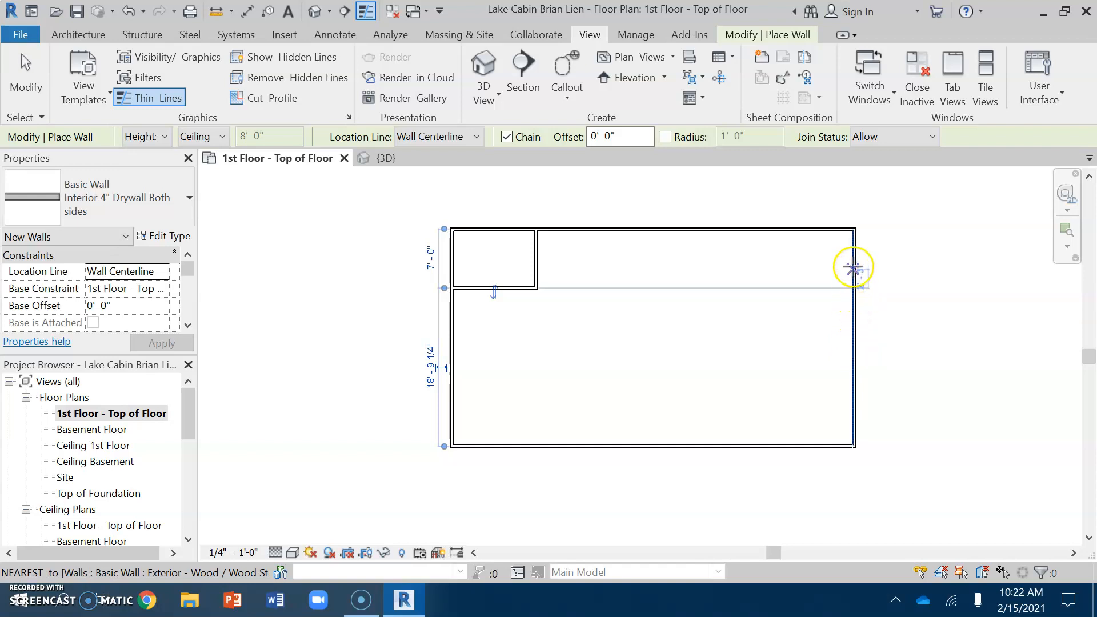
- Draw a 20' interior wall leftward from the right exterior wall, and continue it about 12' 8" straight up to the upper exterior wall
click(852, 338)
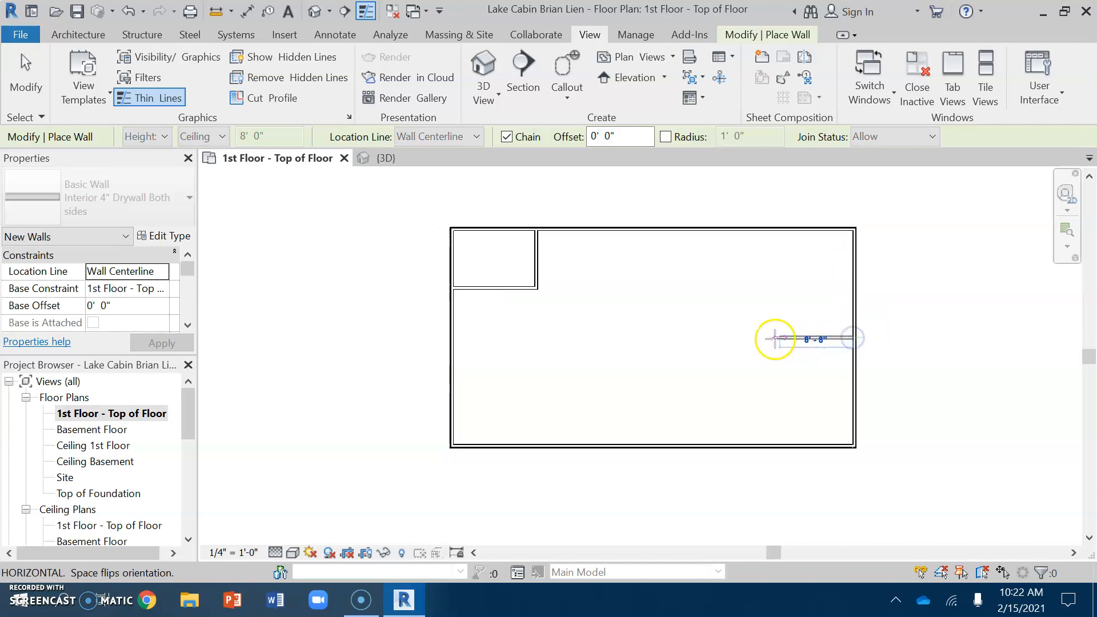
text(20)
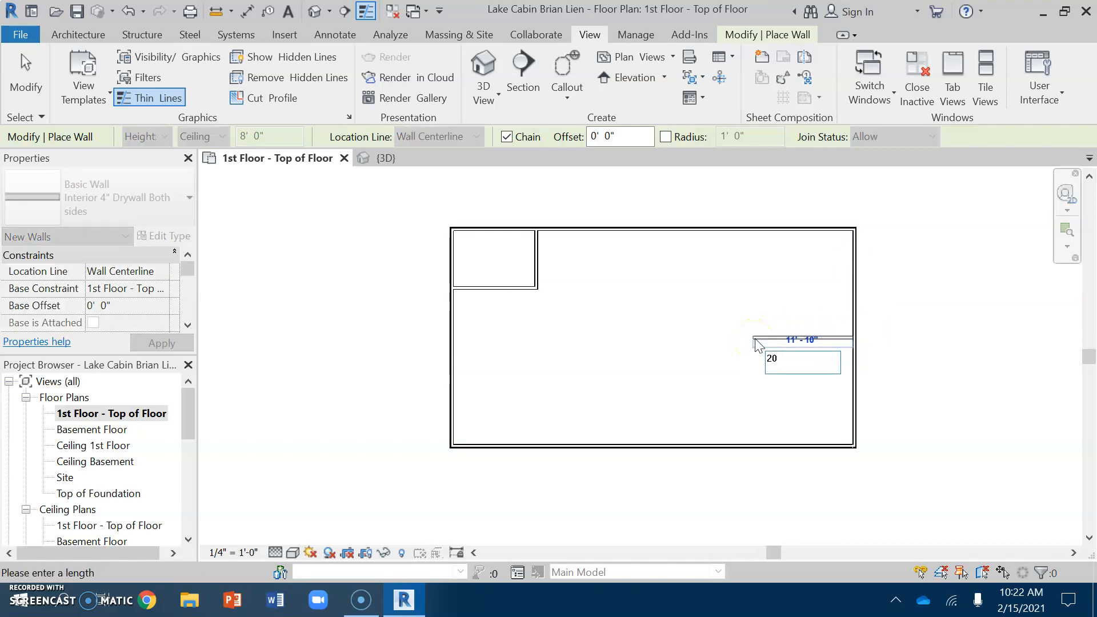
key(Return)
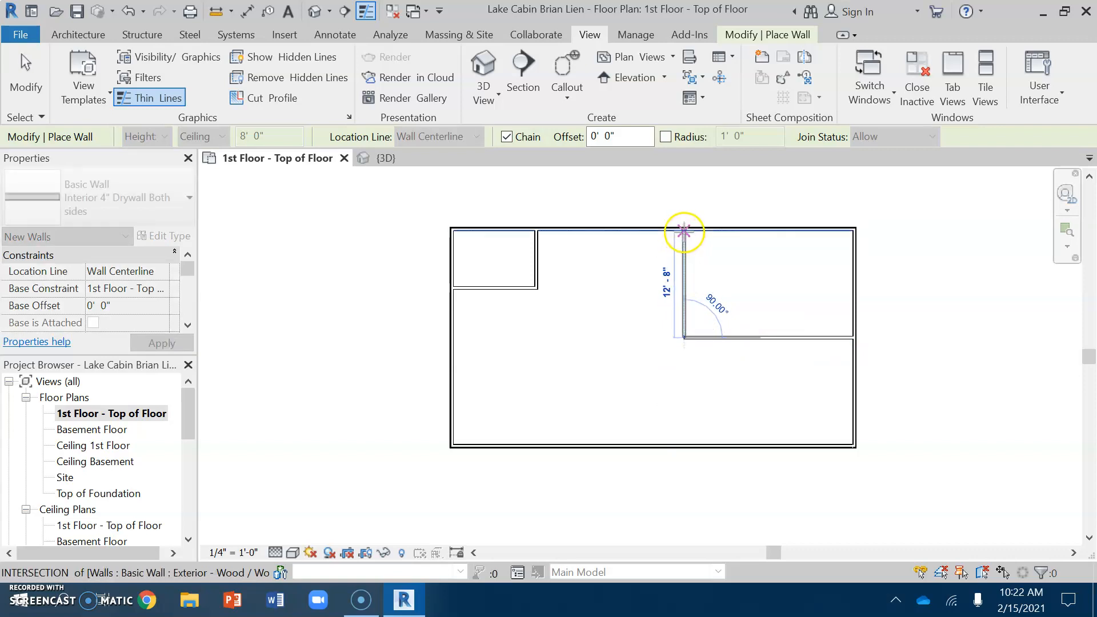
click(684, 231)
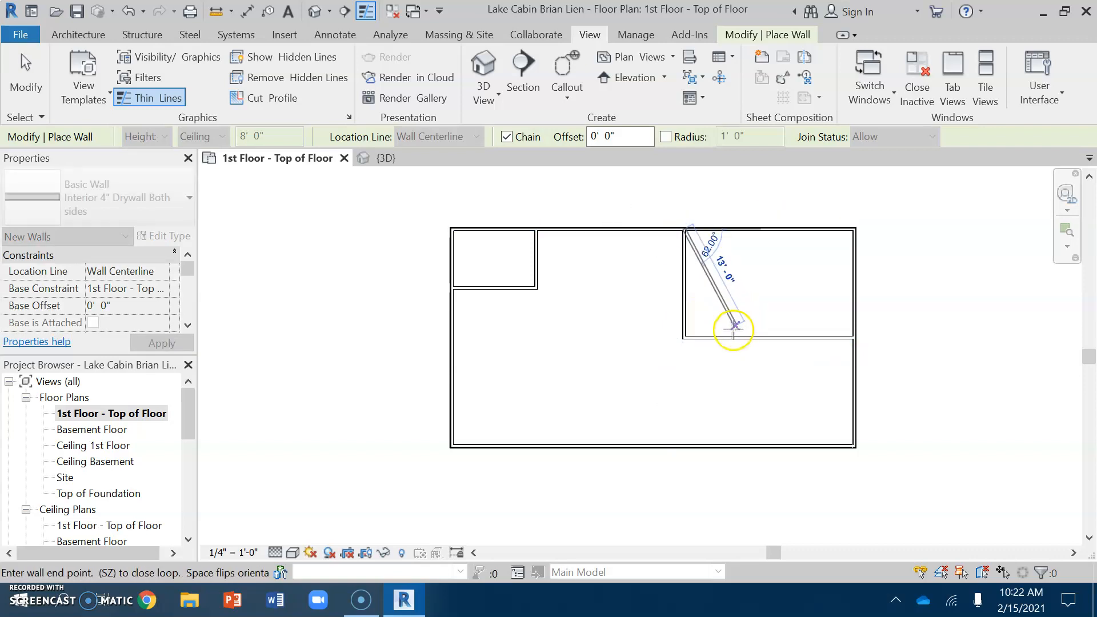
key(Escape)
key(Escape)
- Draw a vertical interior wall about 12' 6" long from just below the right room's lower-left corner to the lower exterior wall
key(w)
key(a)
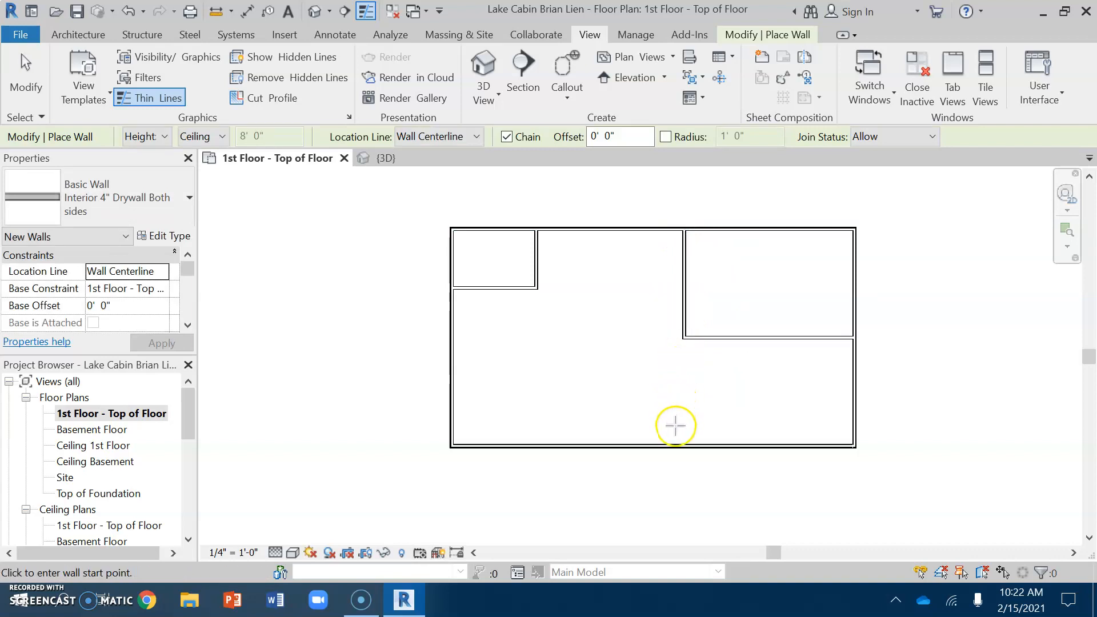
scroll(701, 350, up, 2)
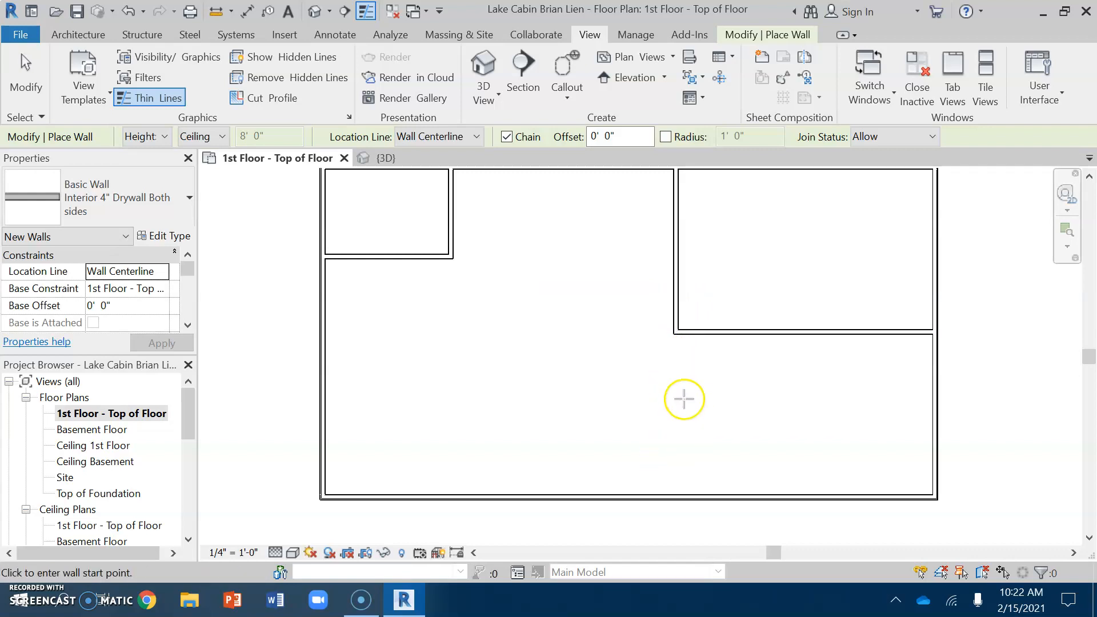
scroll(674, 371, up, 1)
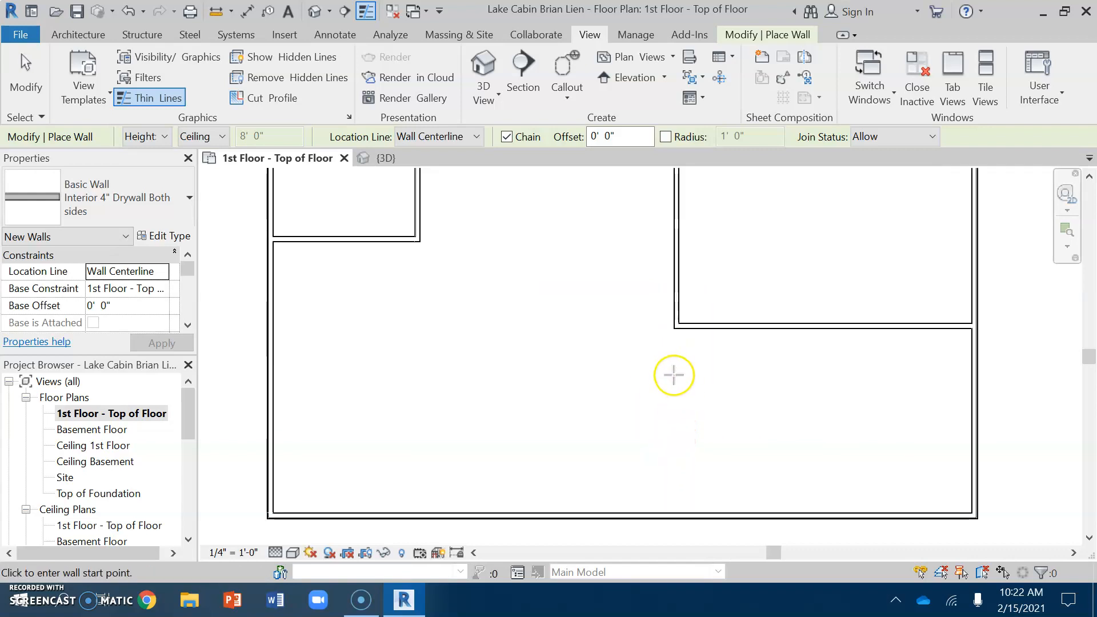
middle_drag(684, 411, 606, 417)
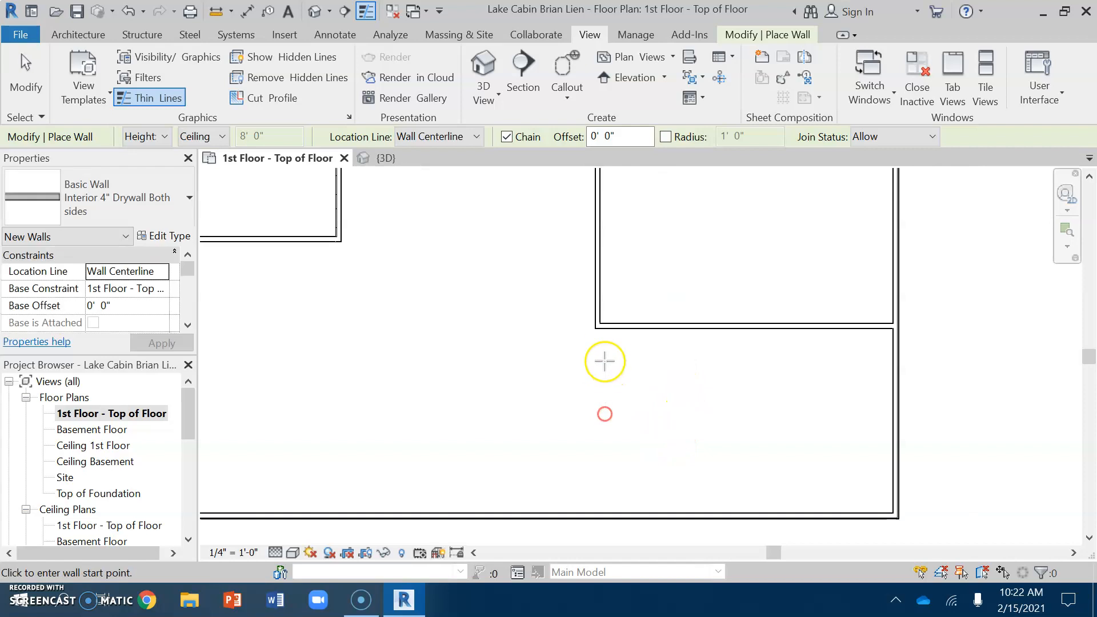
click(597, 332)
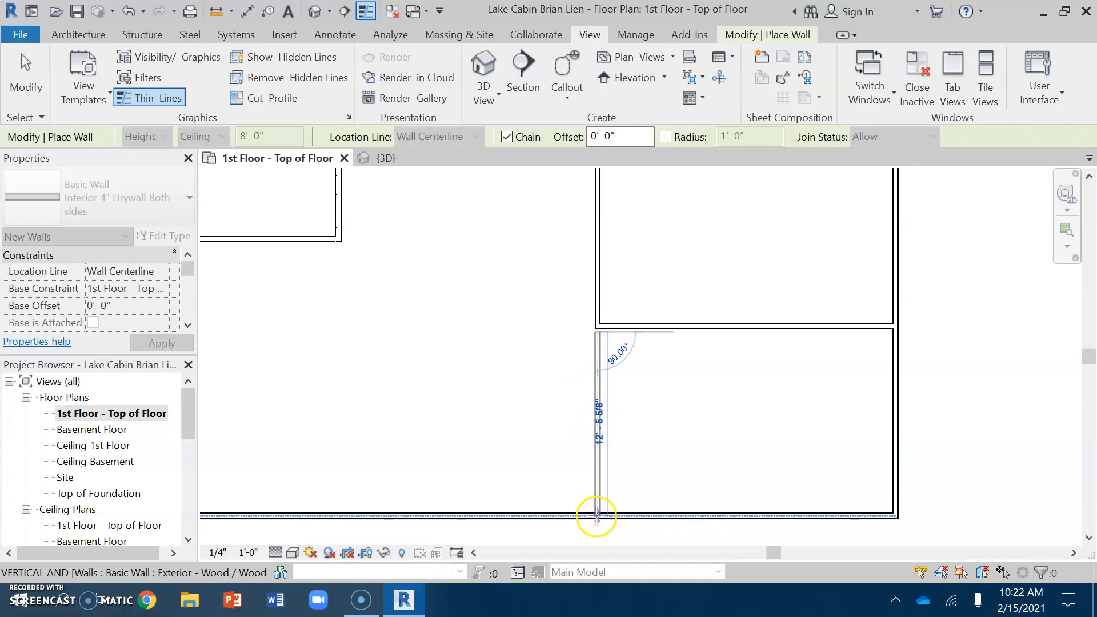
click(596, 516)
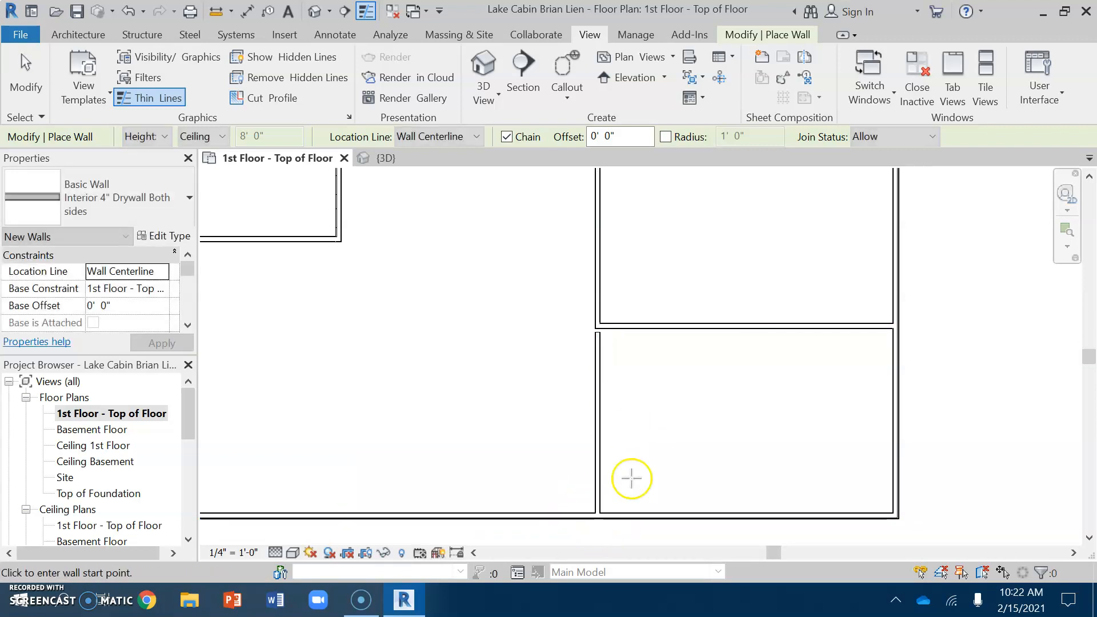
- Extend the upper end of the lower vertical interior wall to join the corner of the room above, closing the gap
scroll(597, 351, up, 3)
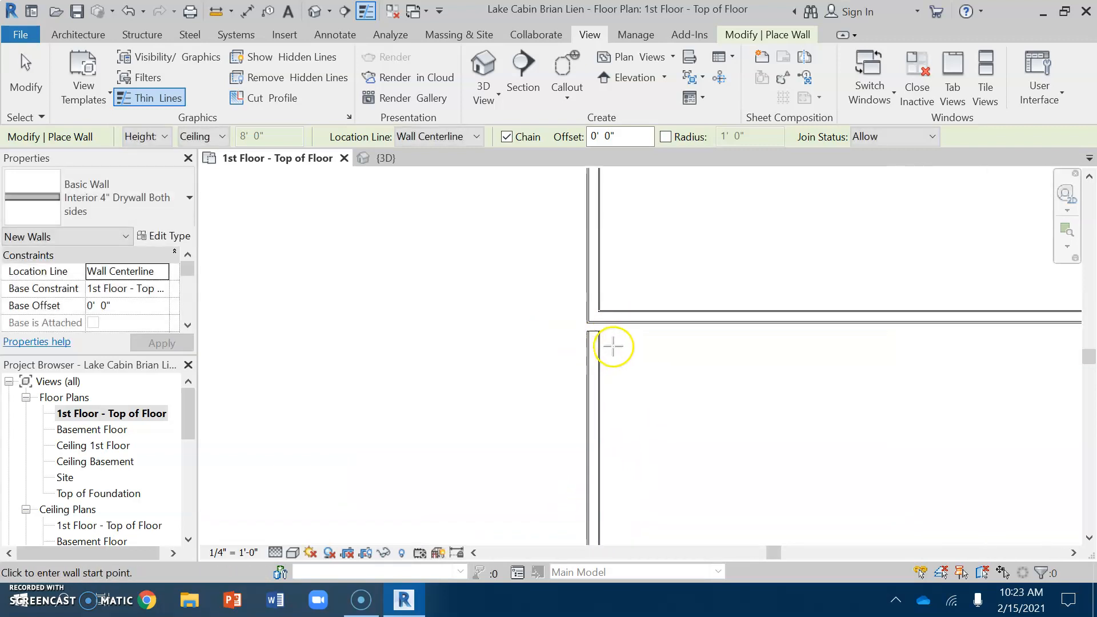
key(Escape)
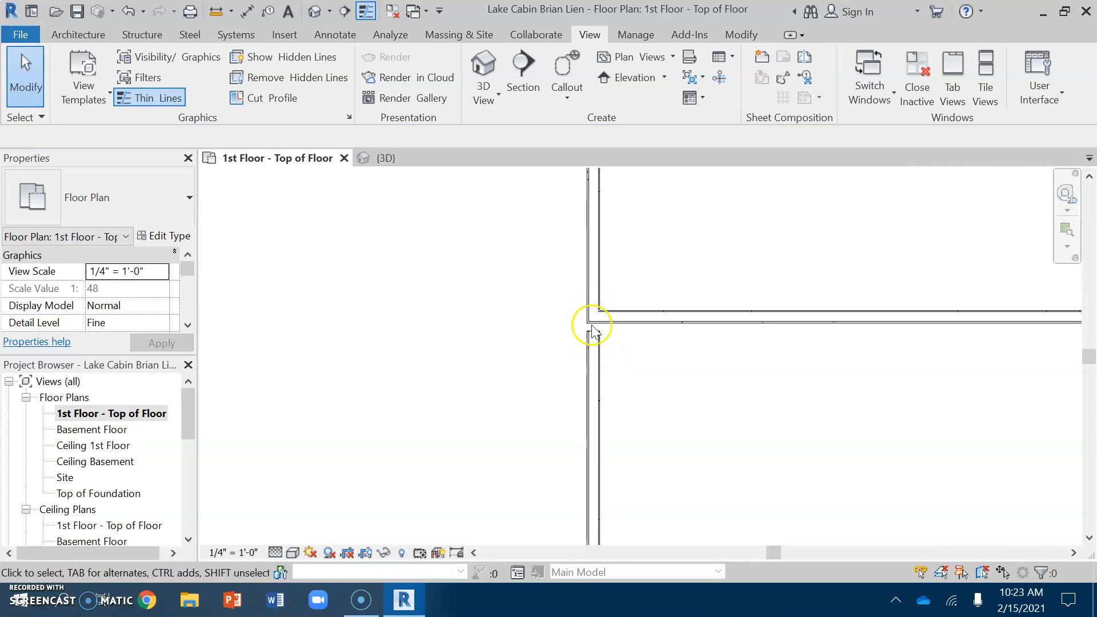
click(600, 352)
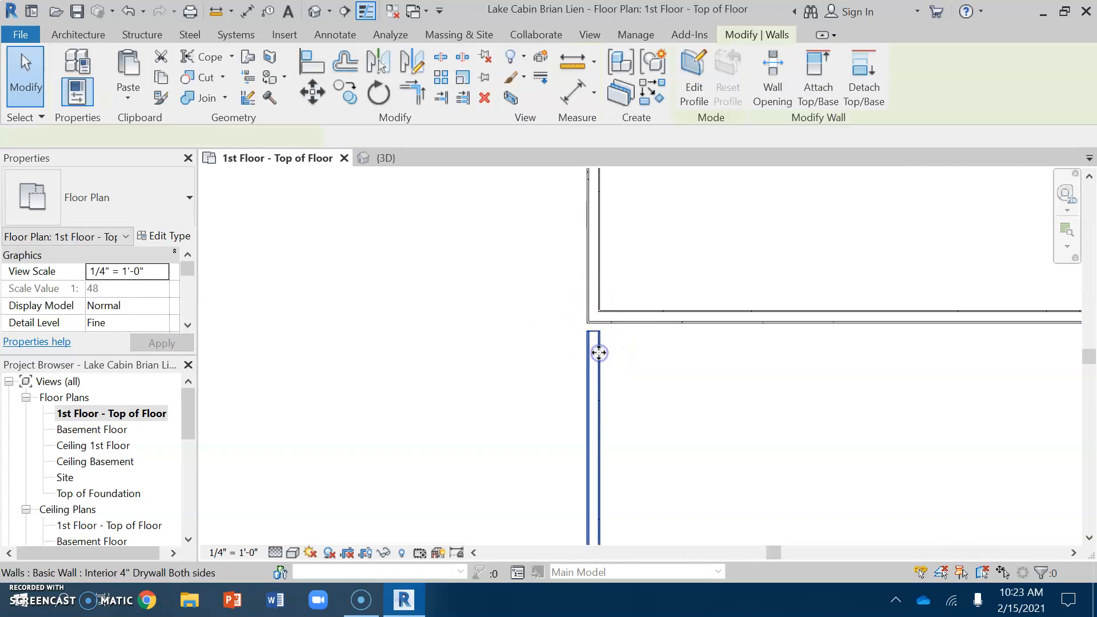
click(597, 331)
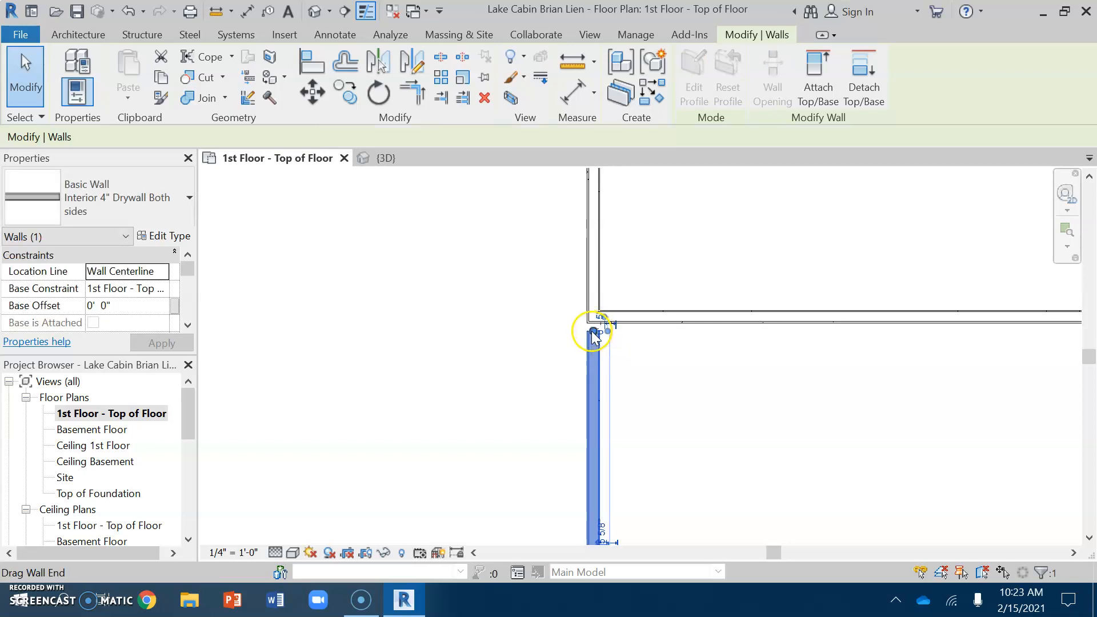
drag(592, 332, 592, 318)
click(533, 381)
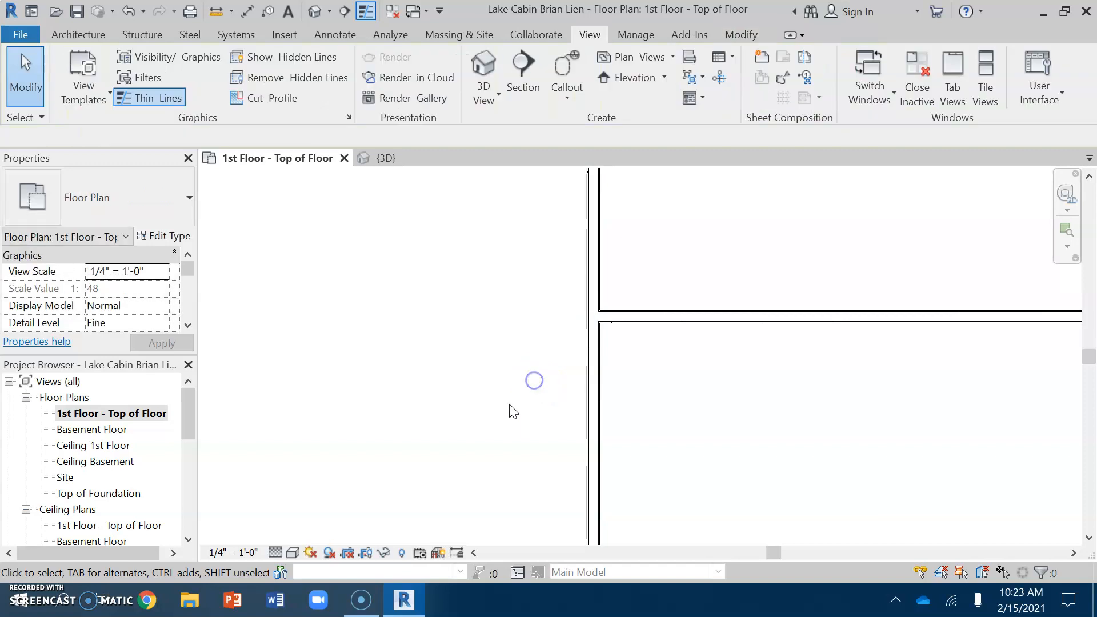
scroll(510, 415, down, 4)
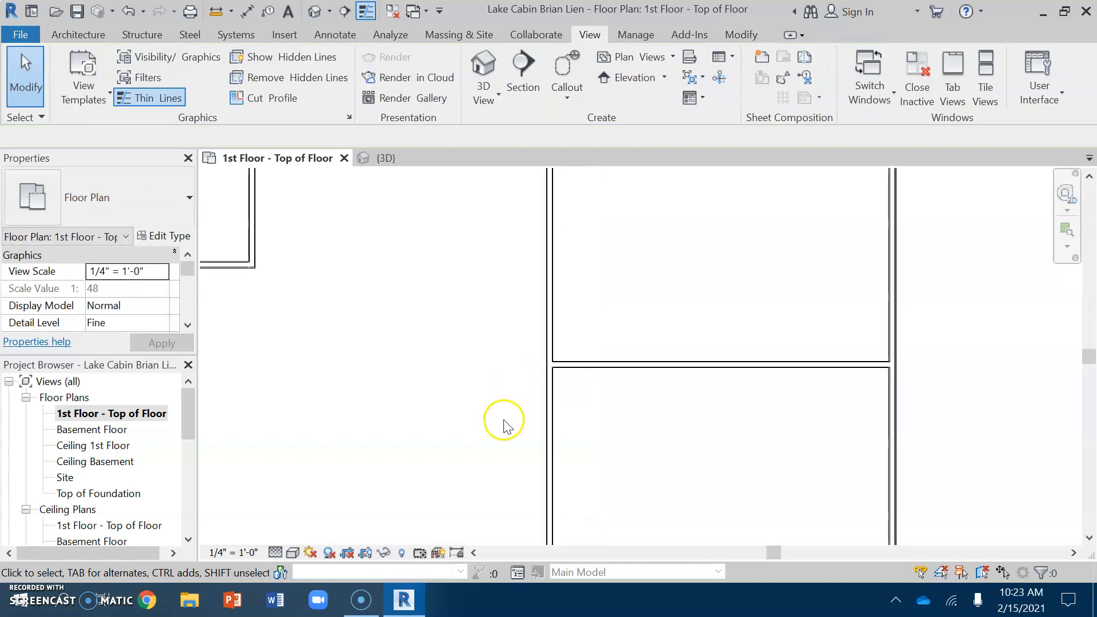